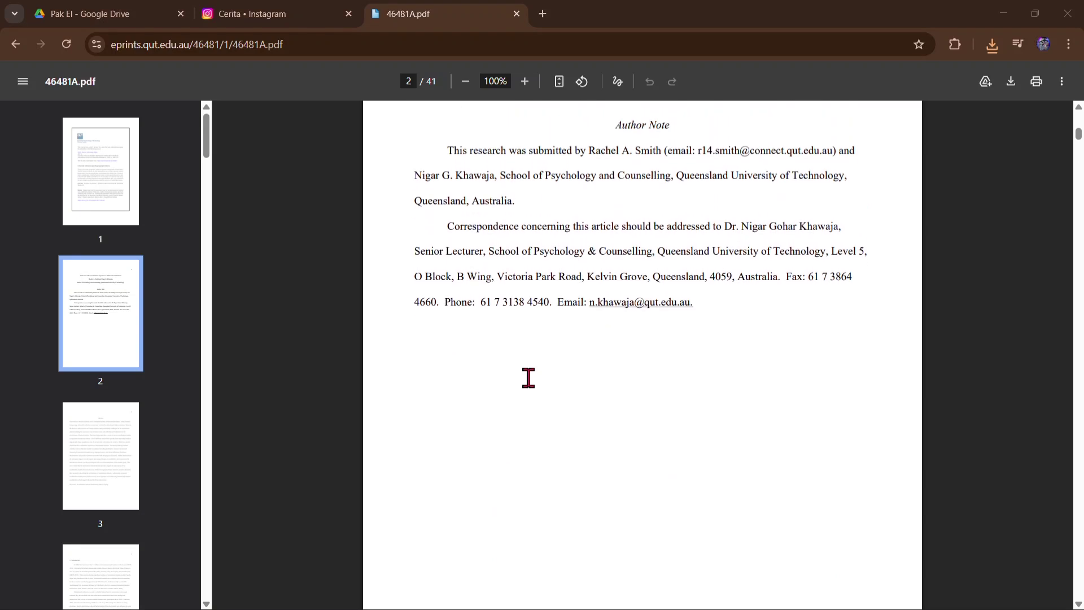
scroll(528, 378, "down", 20)
scroll(529, 378, "up", 20)
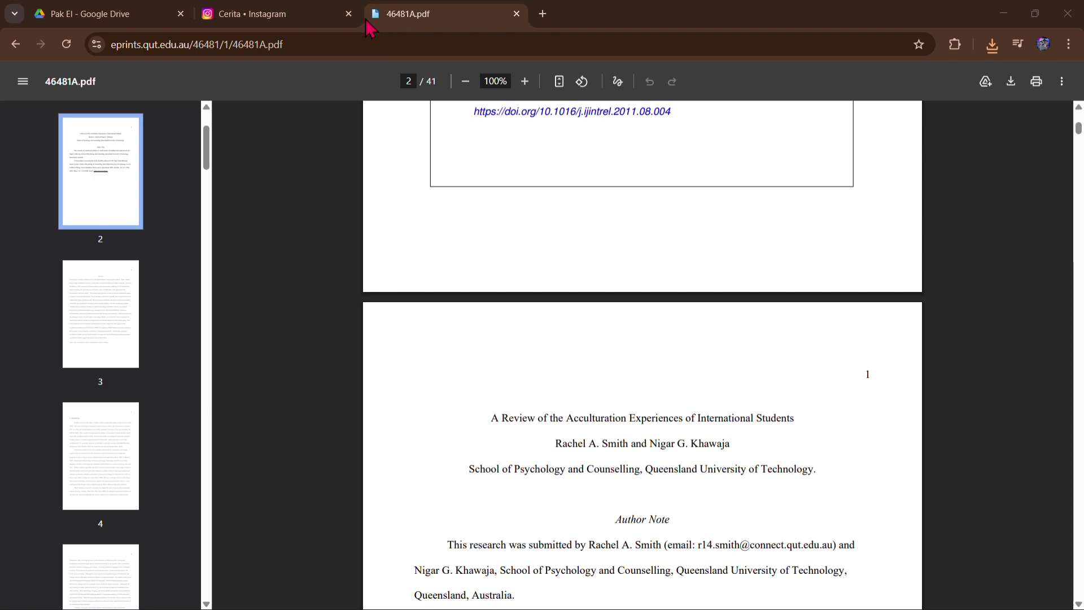
left_click(836, 3)
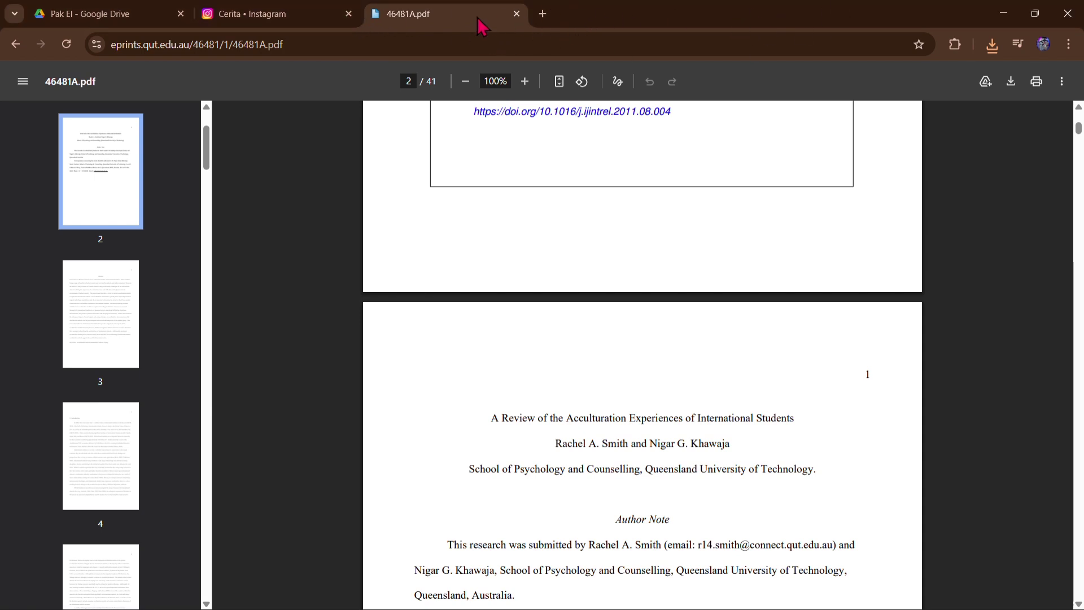
Step: Find Google Translate by searching for "google translate" in a new tab, and open its document translation mode
key("ctrl+t")
left_click(494, 260)
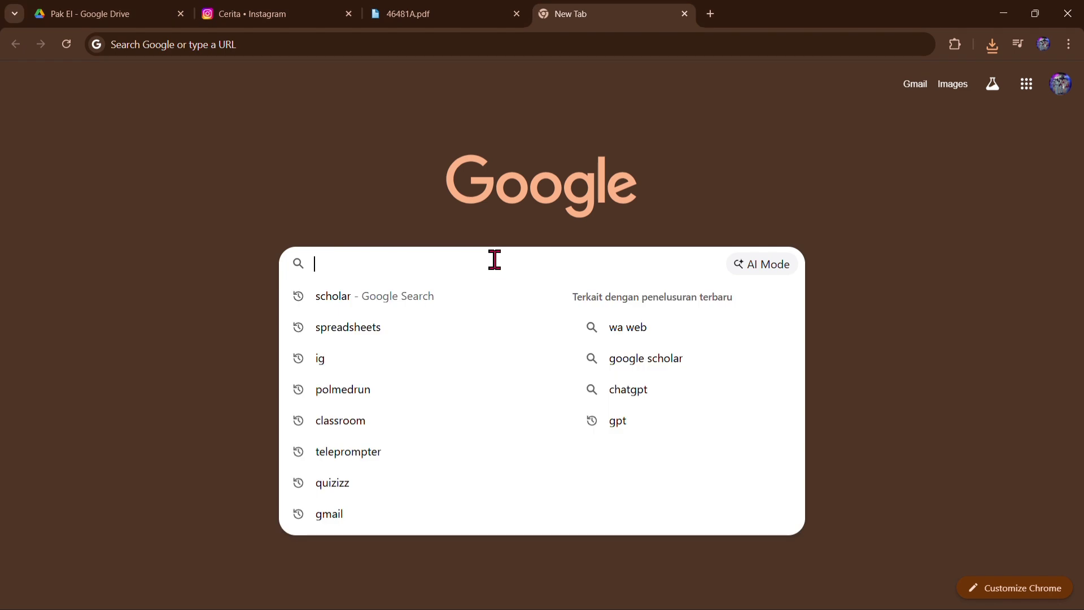
type("h")
key("BackSpace")
type("g")
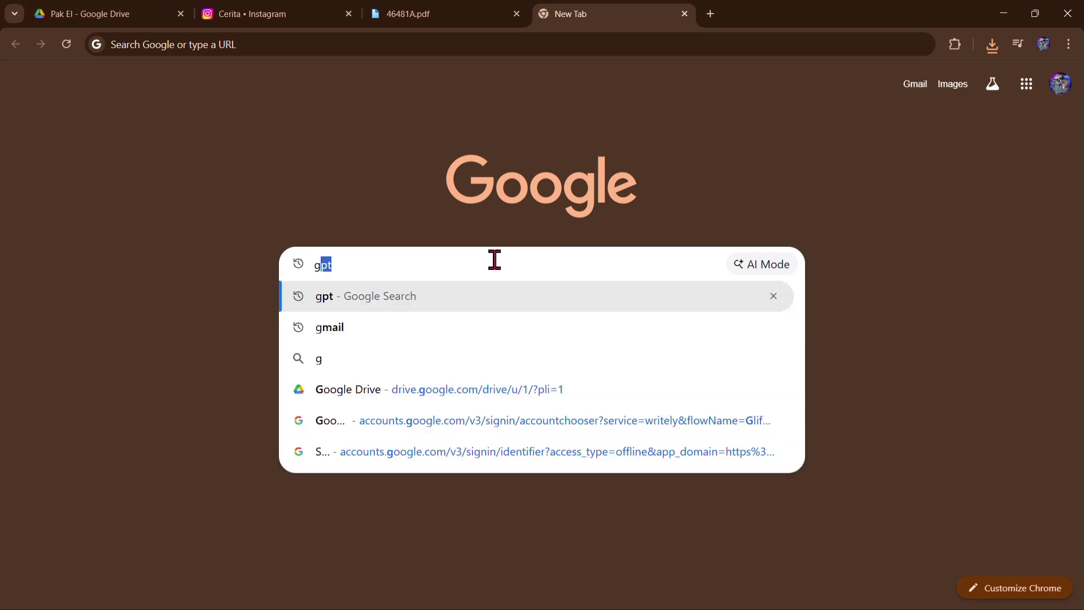
type("oog")
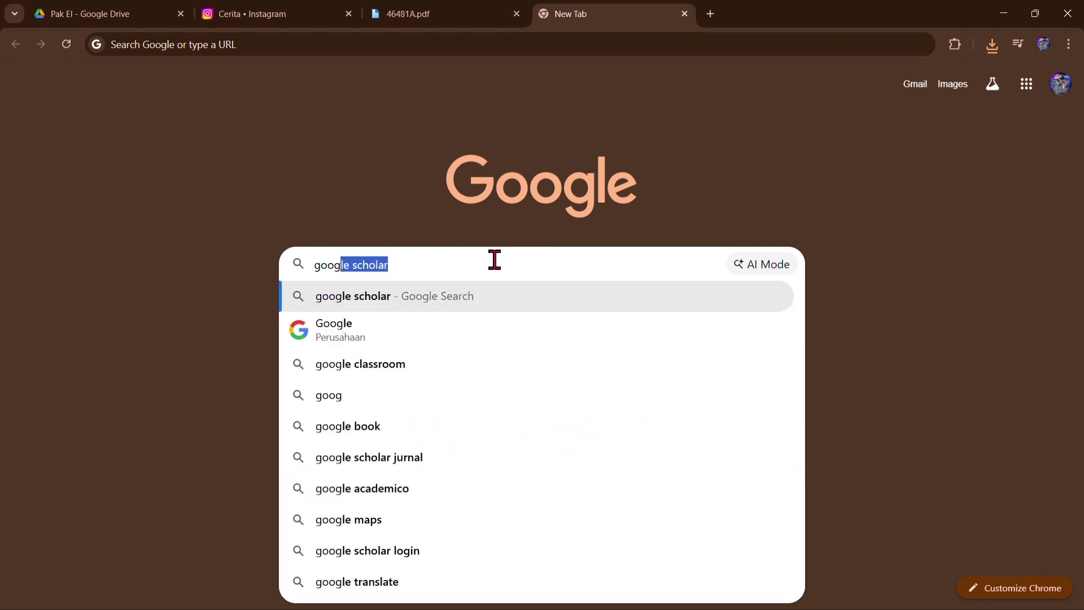
type("le trans")
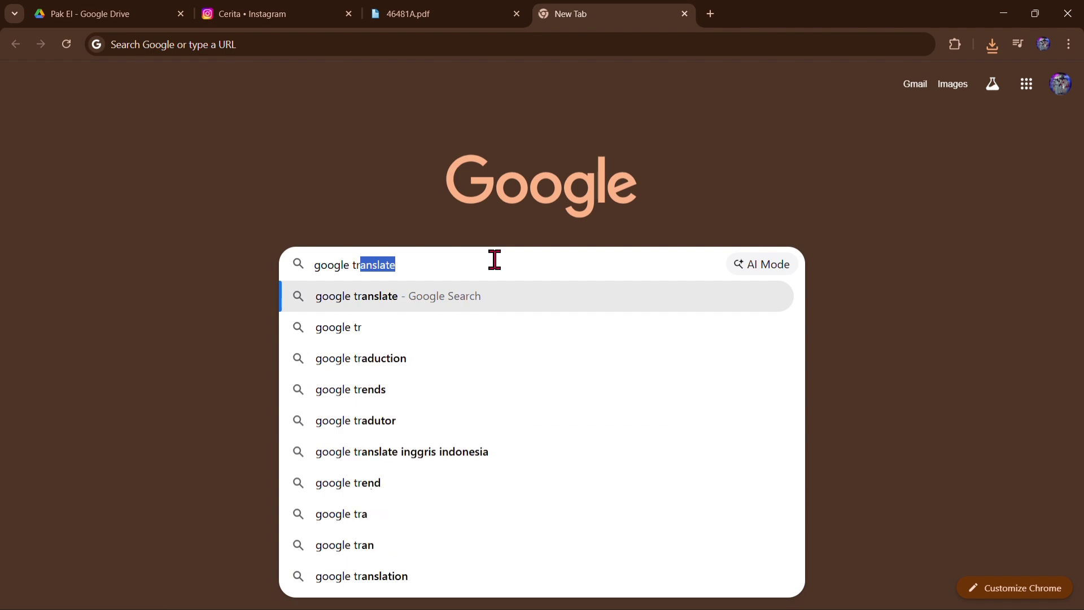
left_click(462, 298)
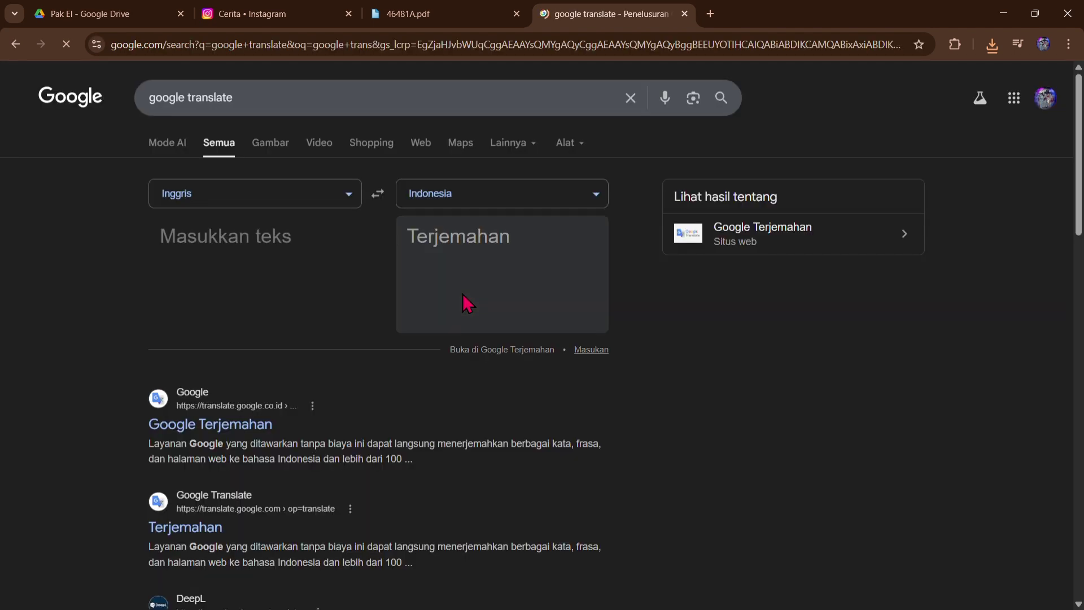
left_click(208, 434)
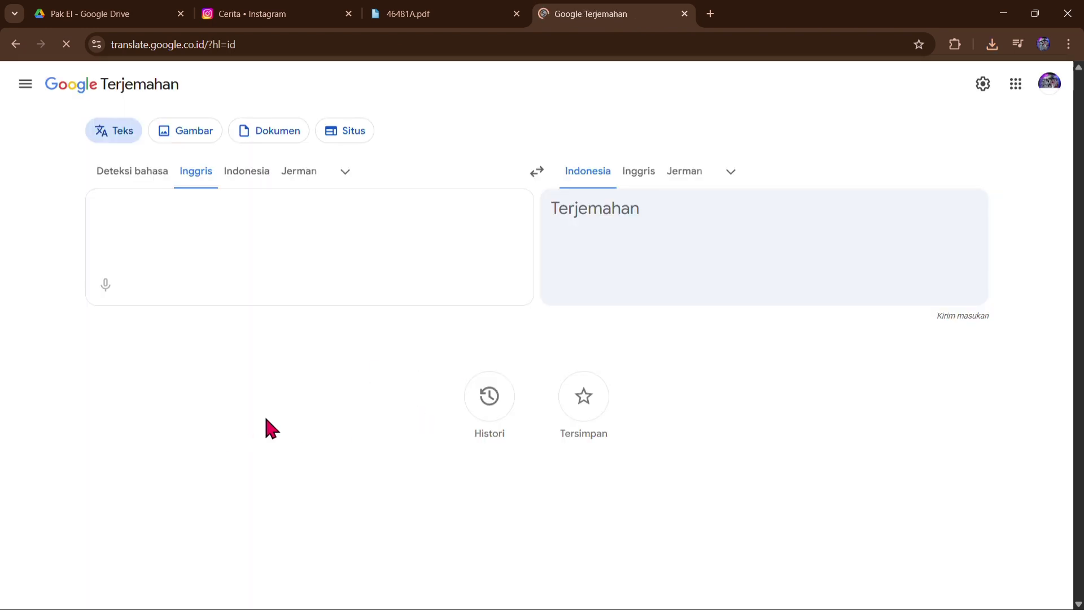
left_click(263, 141)
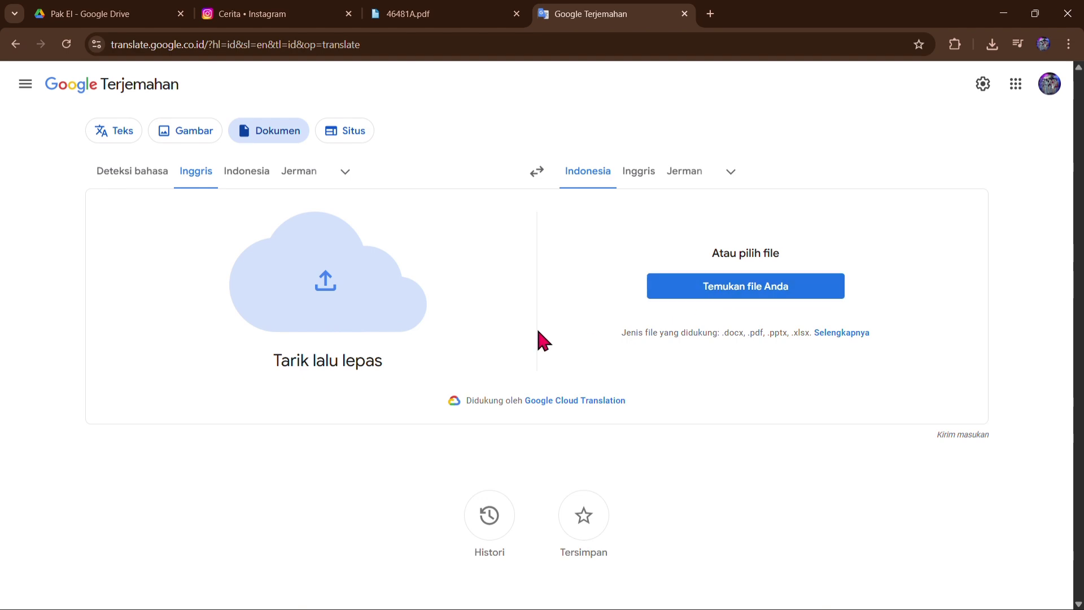
Step: Switch to the File Explorer window showing the Screen Recordings folder and maximize it
key("alt+Tab")
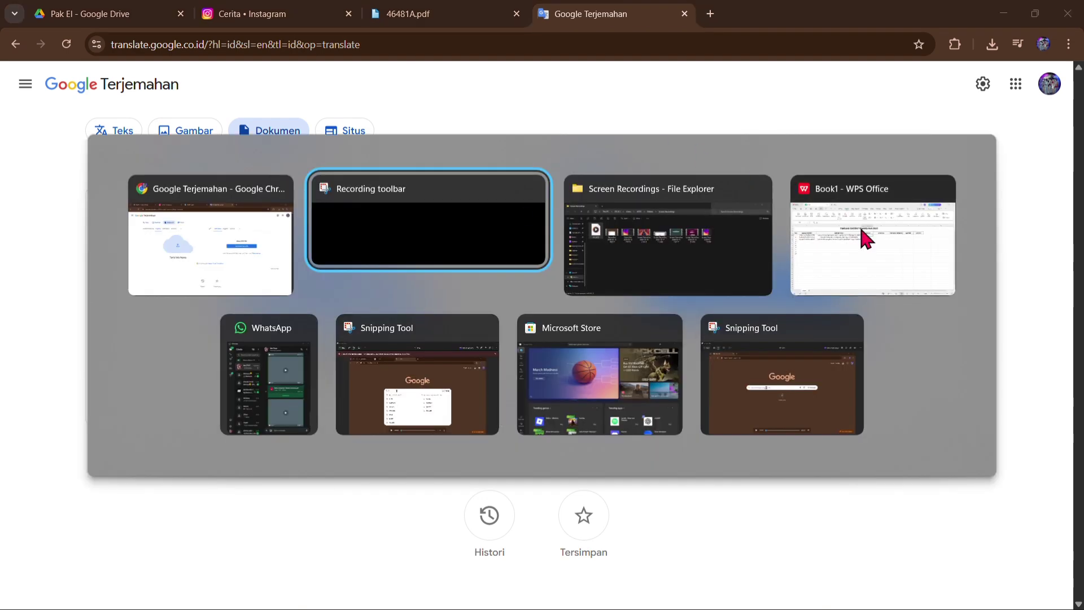
left_click(684, 210)
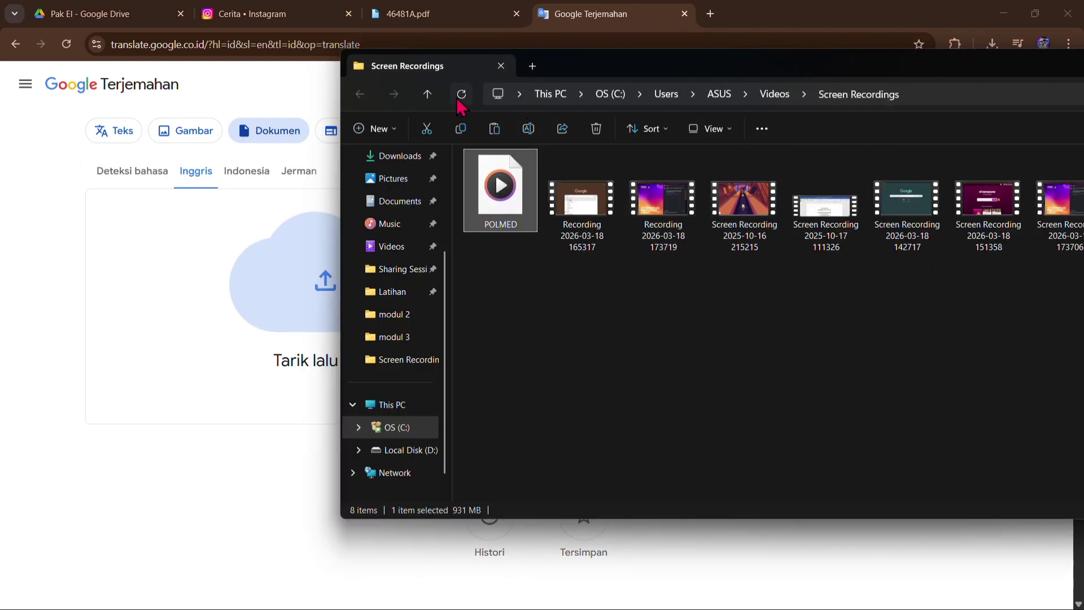
left_click_drag(580, 63, 335, 77)
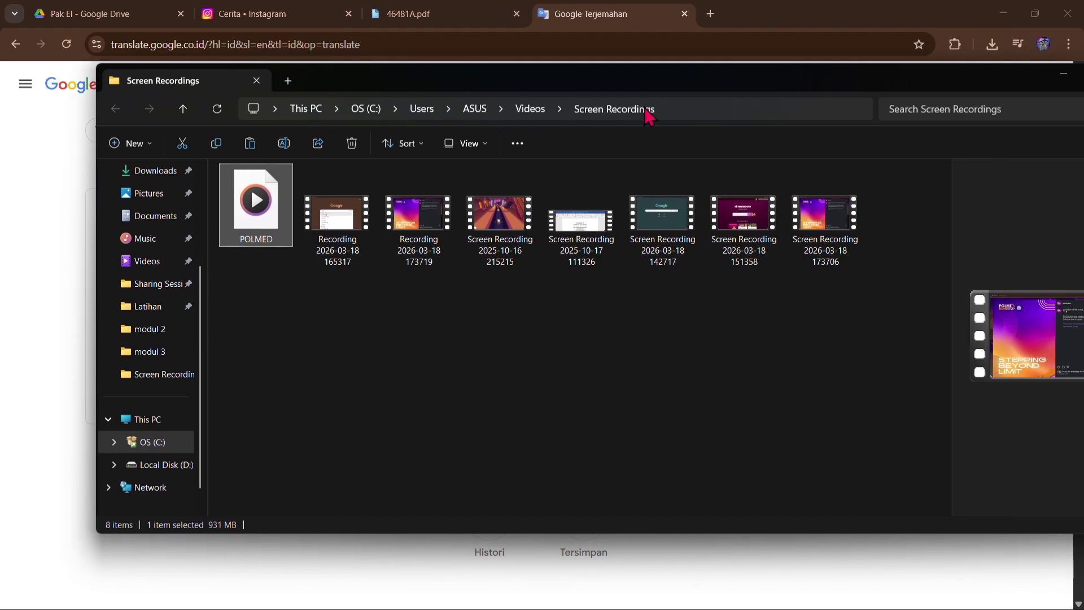
left_click_drag(1027, 83, 961, 97)
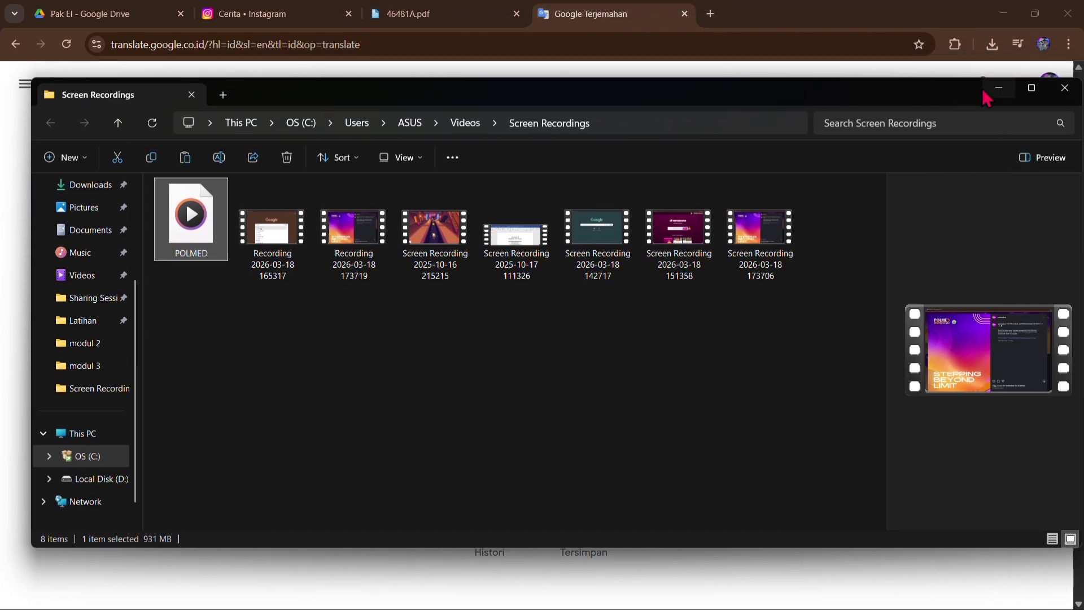
left_click(1032, 89)
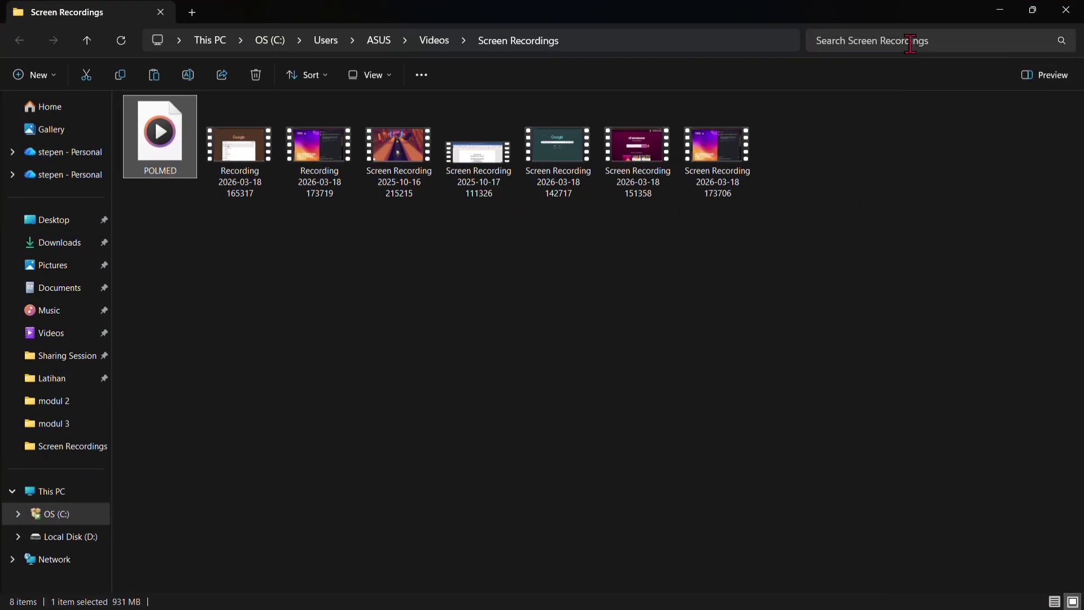
Step: Search the Screen Recordings folder for "jurnal inter"
left_click(911, 45)
type("jurn")
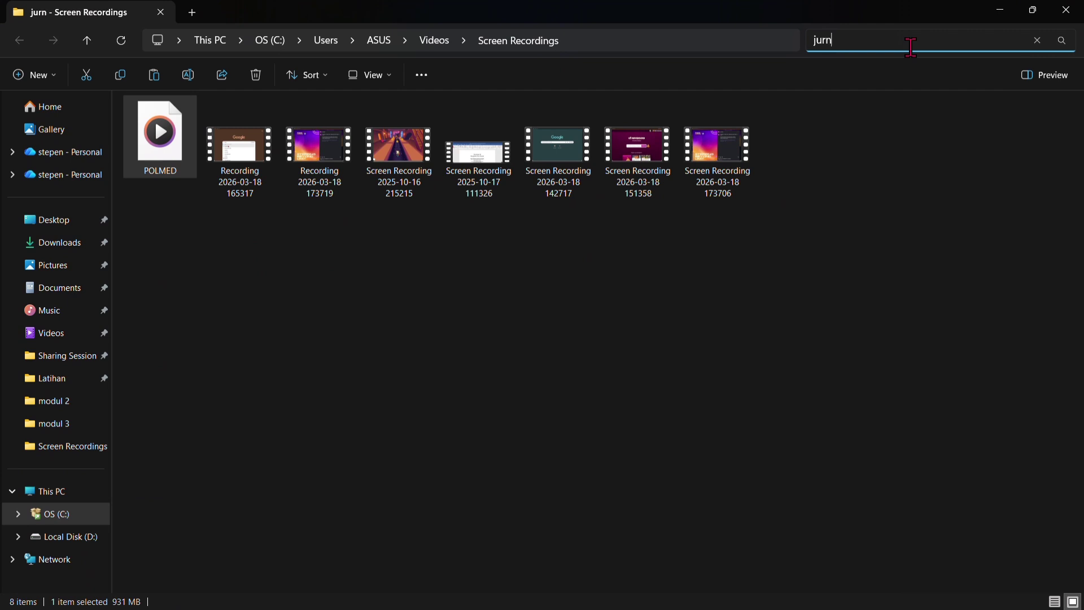
type("al inte")
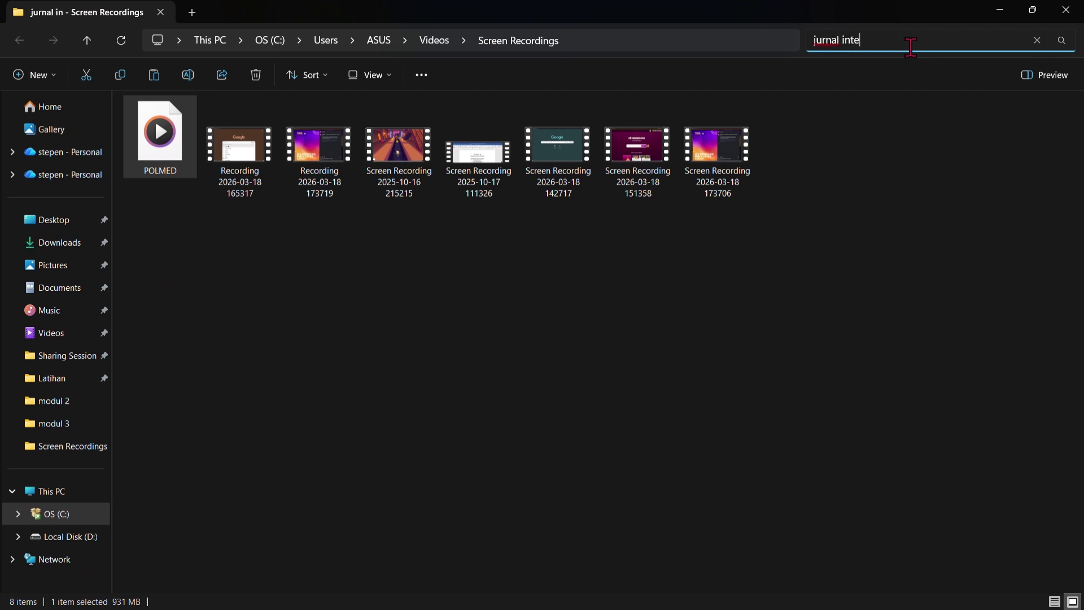
type("r")
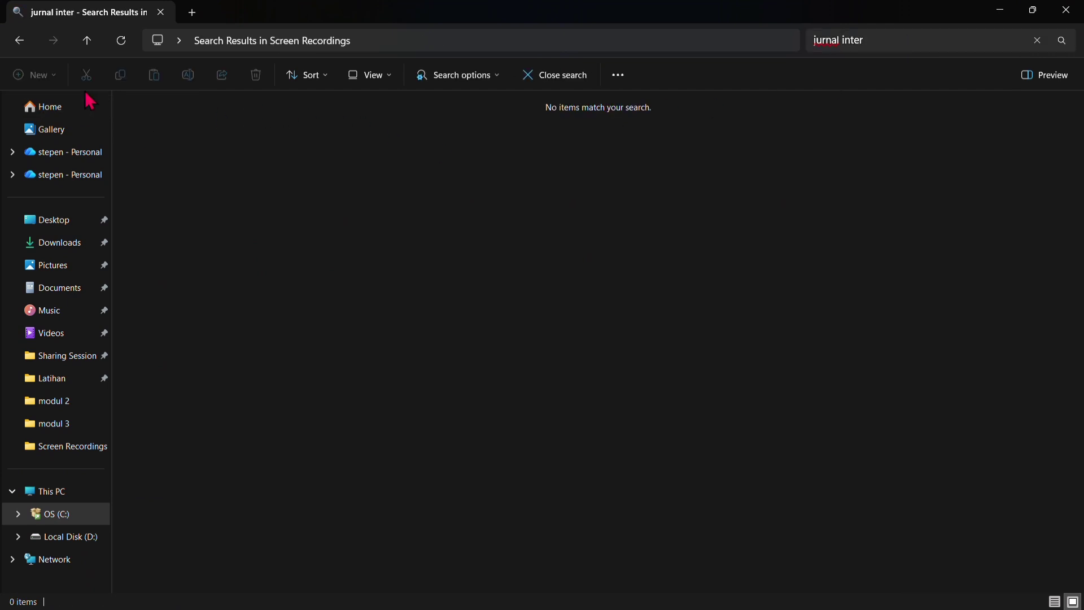
Step: Show File Explorer's Home view with the recent files, and shrink the window to uncover the Google Translate upload area
left_click(94, 107)
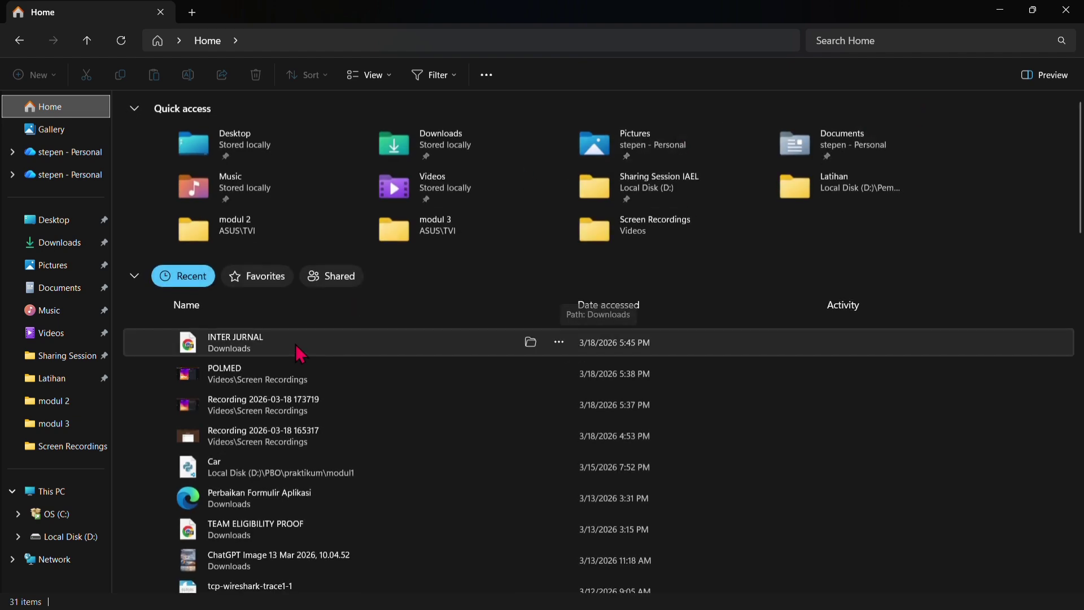
left_click_drag(299, 354, 477, 345)
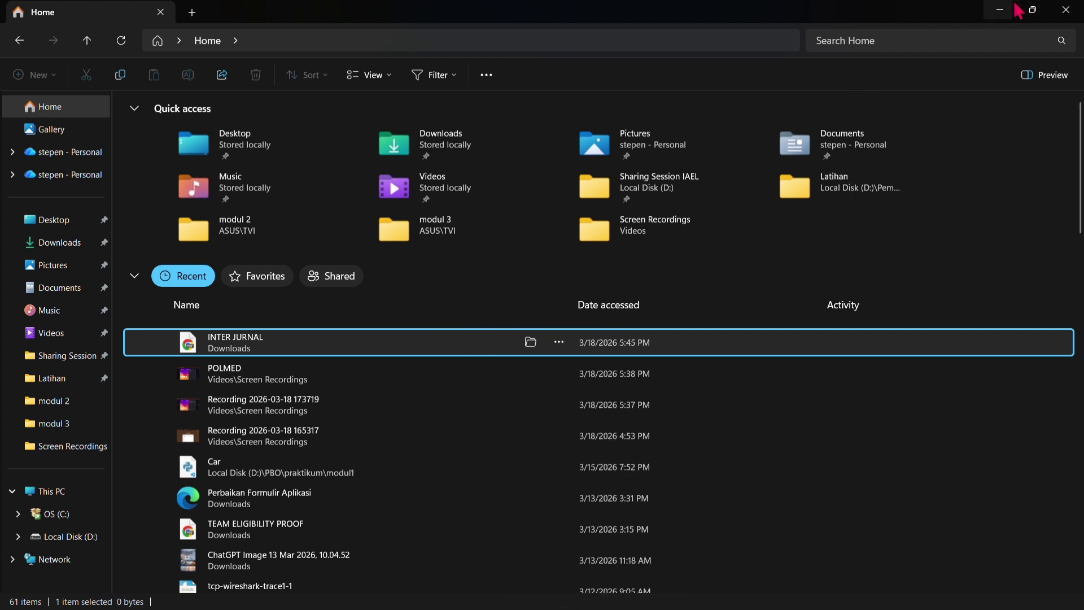
left_click(1031, 12)
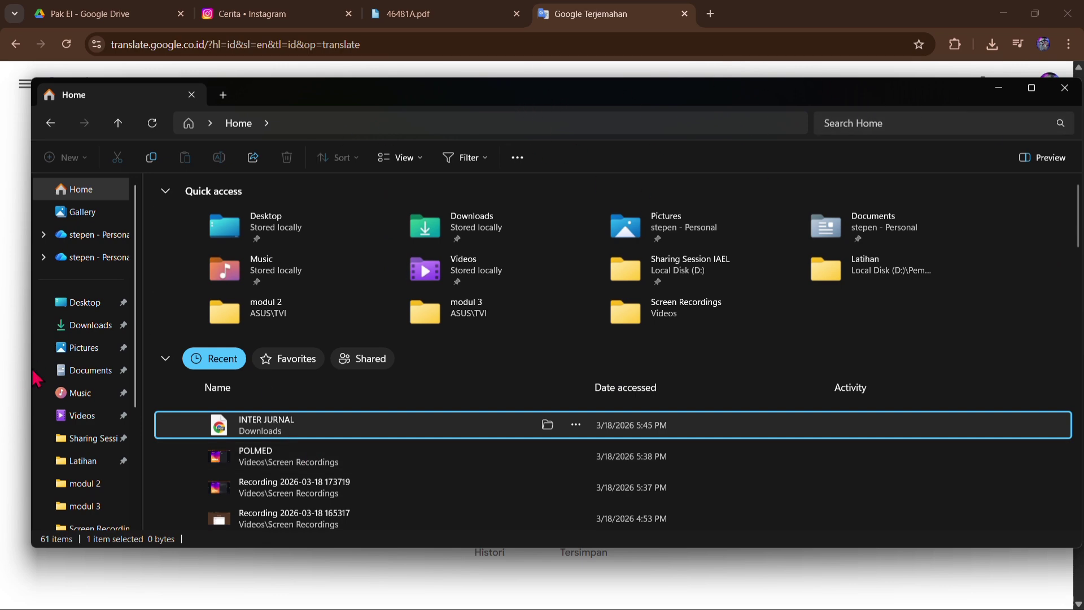
left_click_drag(28, 370, 559, 415)
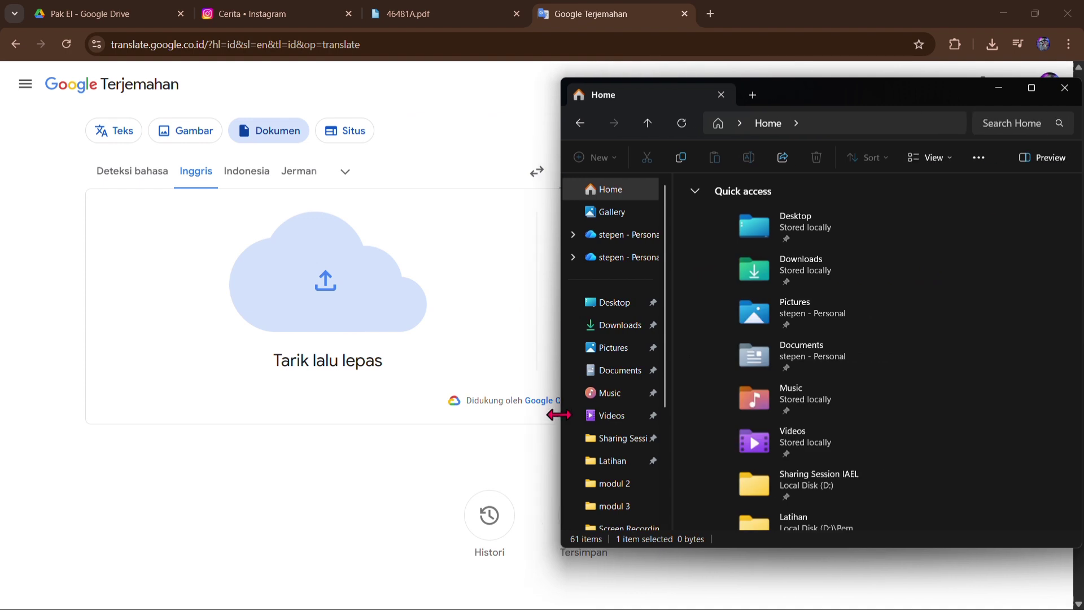
Step: Upload INTER JURNAL from the recent files to Google Translate and translate it from English into Indonesian
scroll(882, 354, "down", 7)
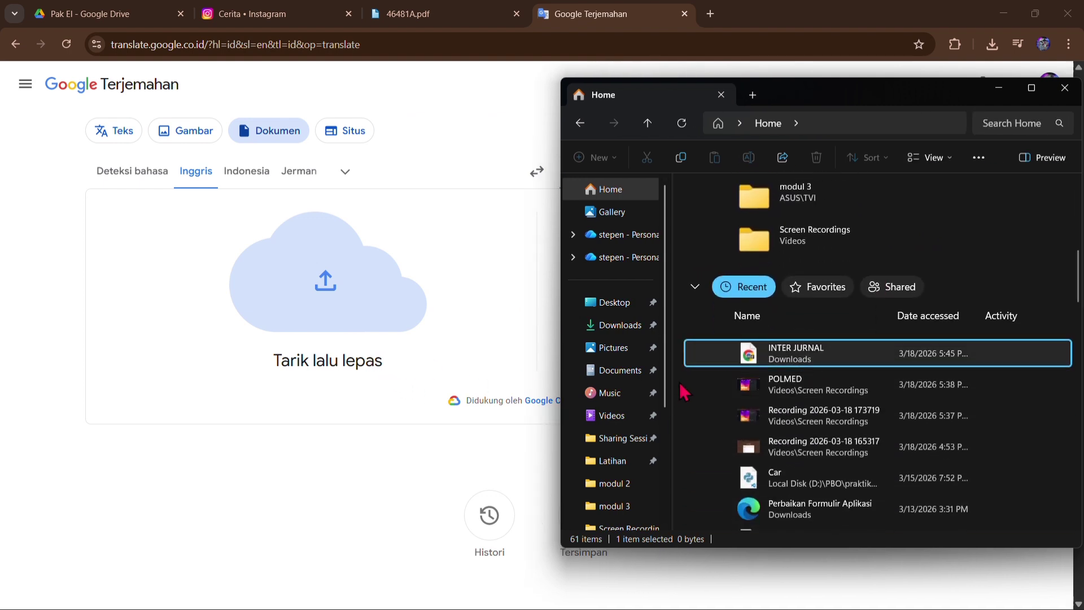
left_click_drag(792, 357, 406, 279)
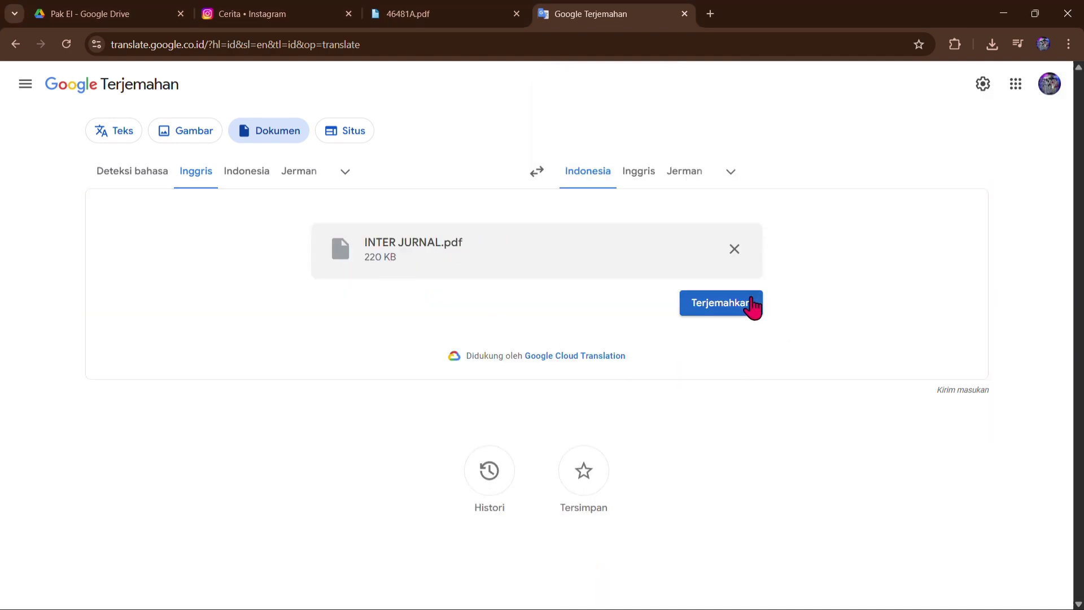
left_click(734, 315)
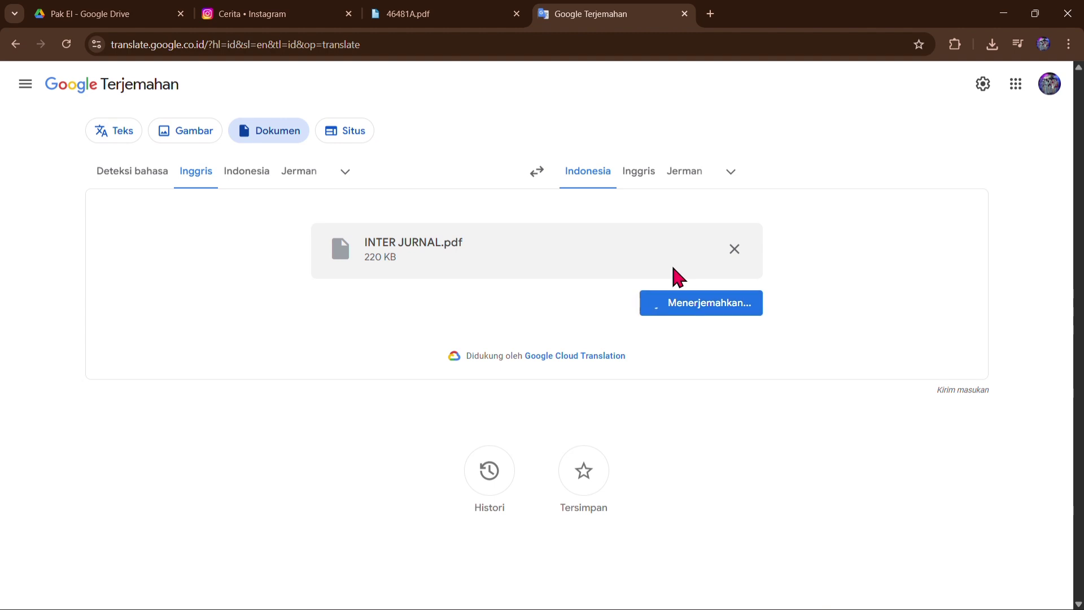
left_click(204, 179)
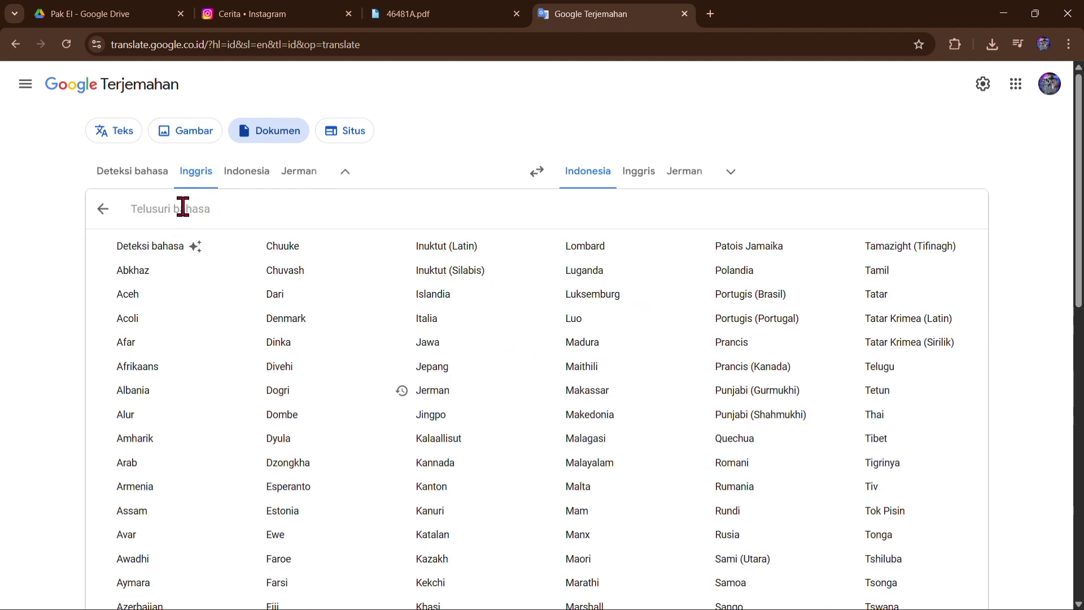
left_click(201, 184)
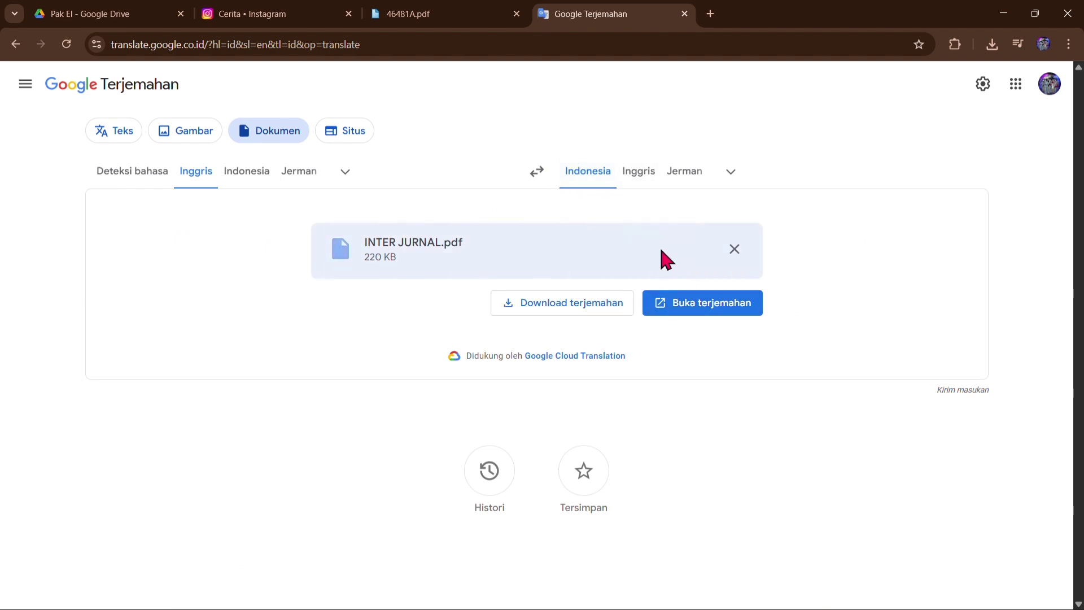
Step: Open the translated INTER JURNAL.pdf and read through its first pages
left_click(687, 311)
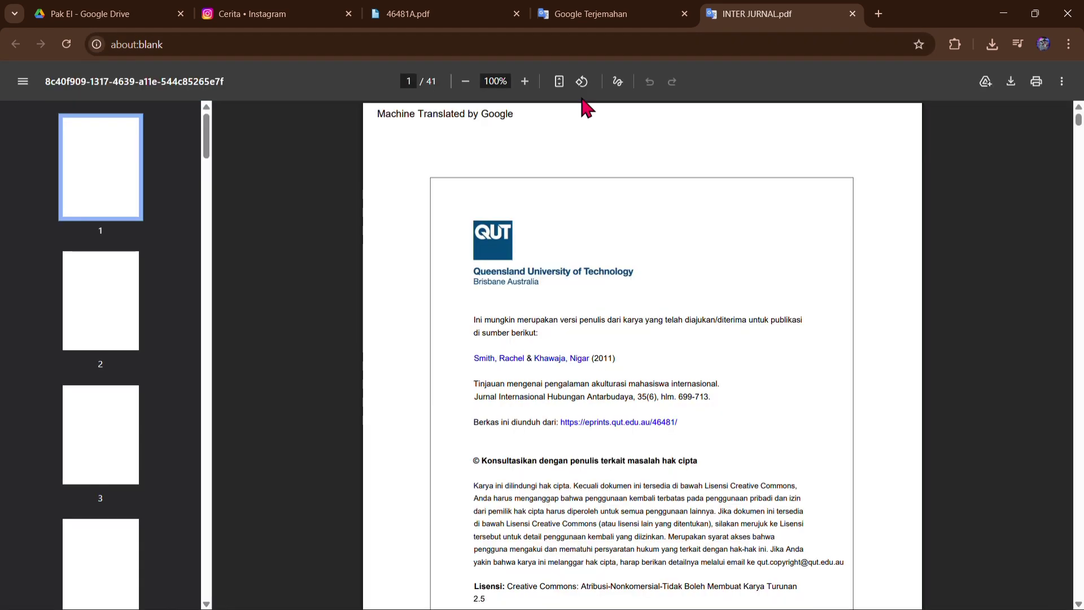
scroll(594, 485, "down", 2)
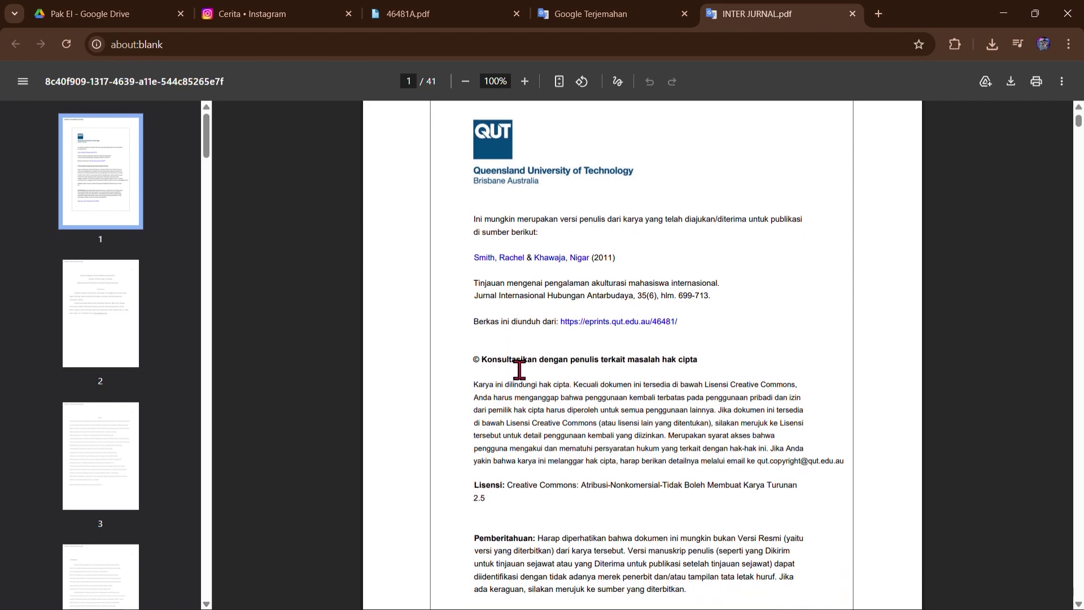
scroll(573, 368, "down", 14)
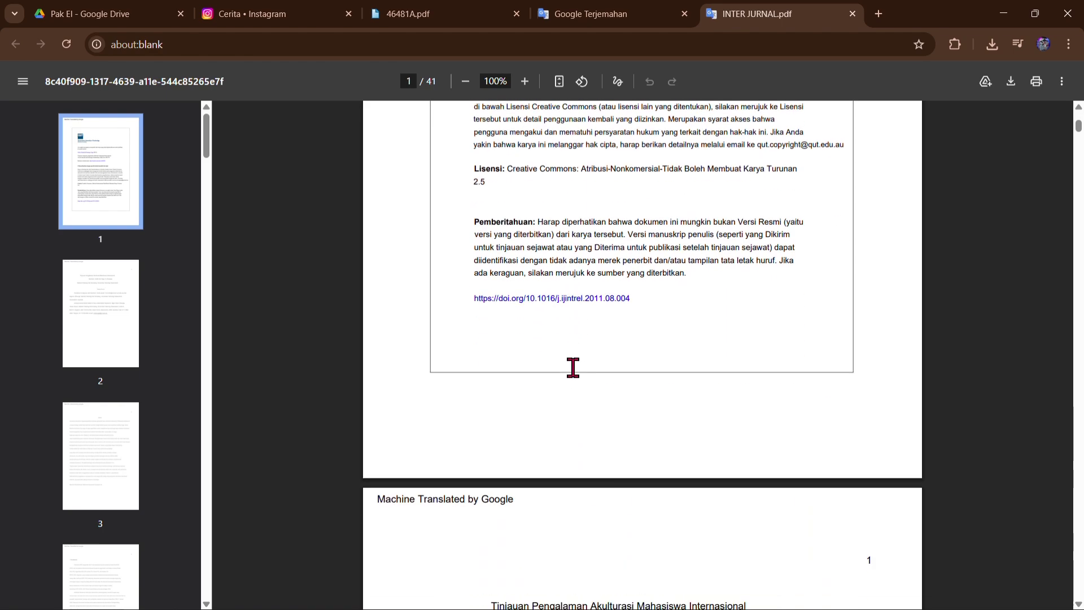
scroll(573, 368, "down", 20)
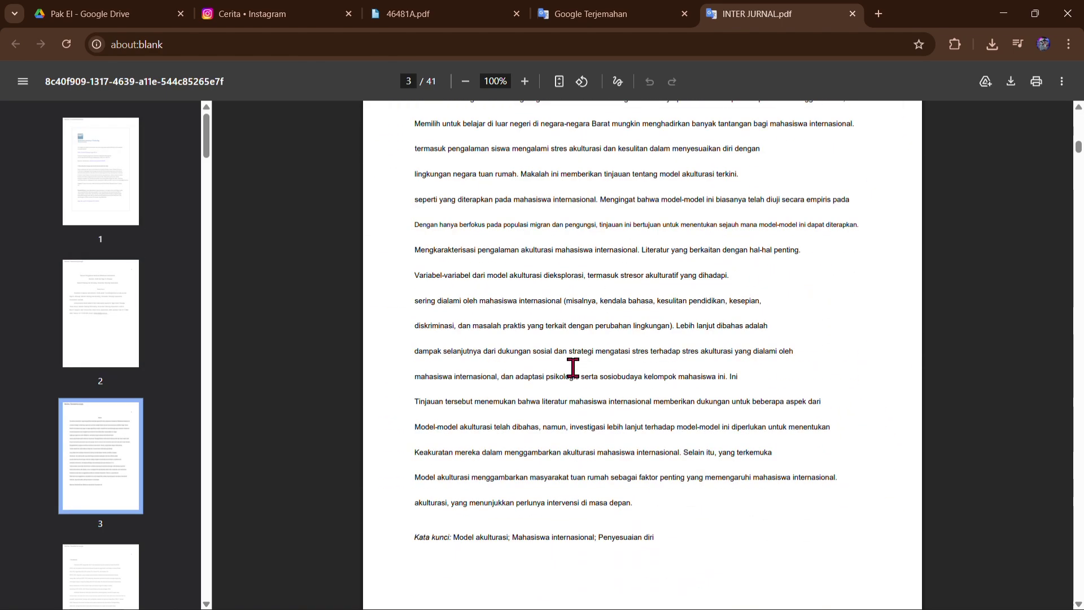
scroll(574, 368, "down", 10)
scroll(574, 368, "down", 10)
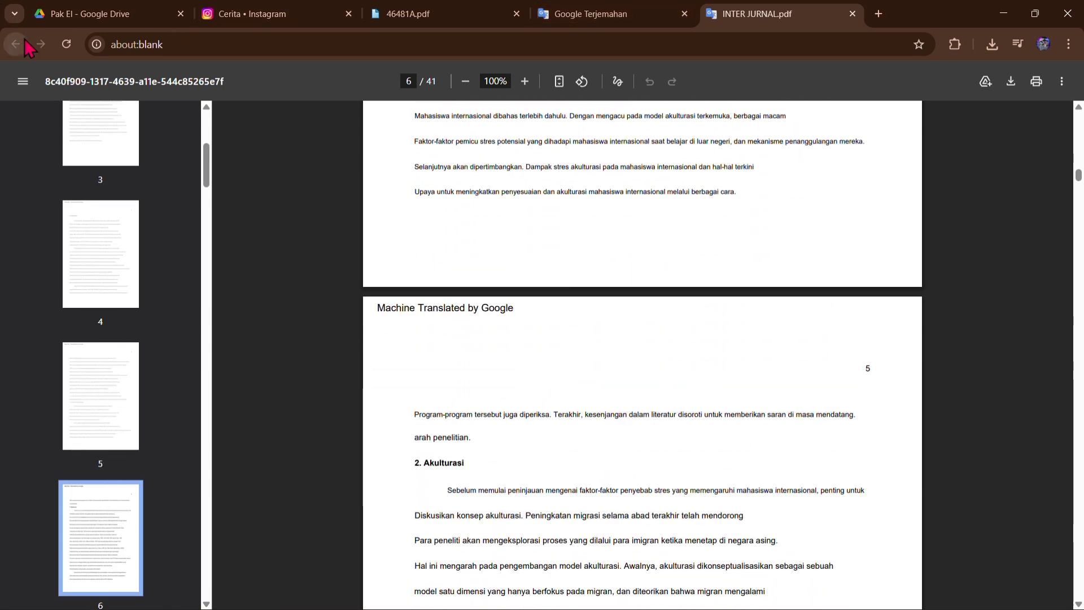
Step: Return to Google Translate and go back from the finished translation to the empty document upload page
left_click(671, 22)
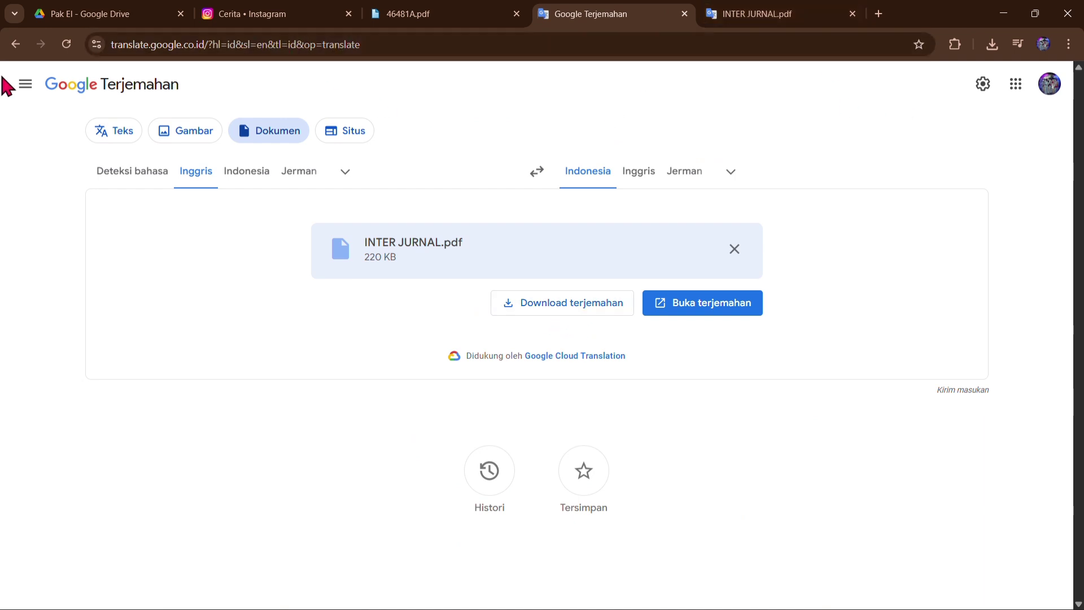
left_click(15, 44)
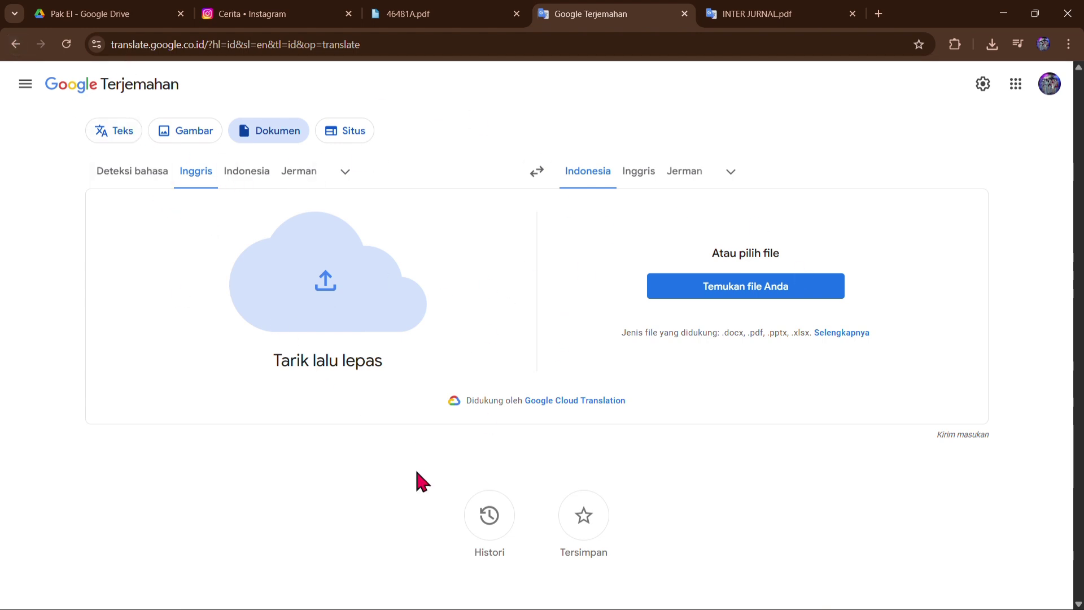
Step: Switch to the open Google Drive folder and select the Screen Recording video in it
left_click(108, 14)
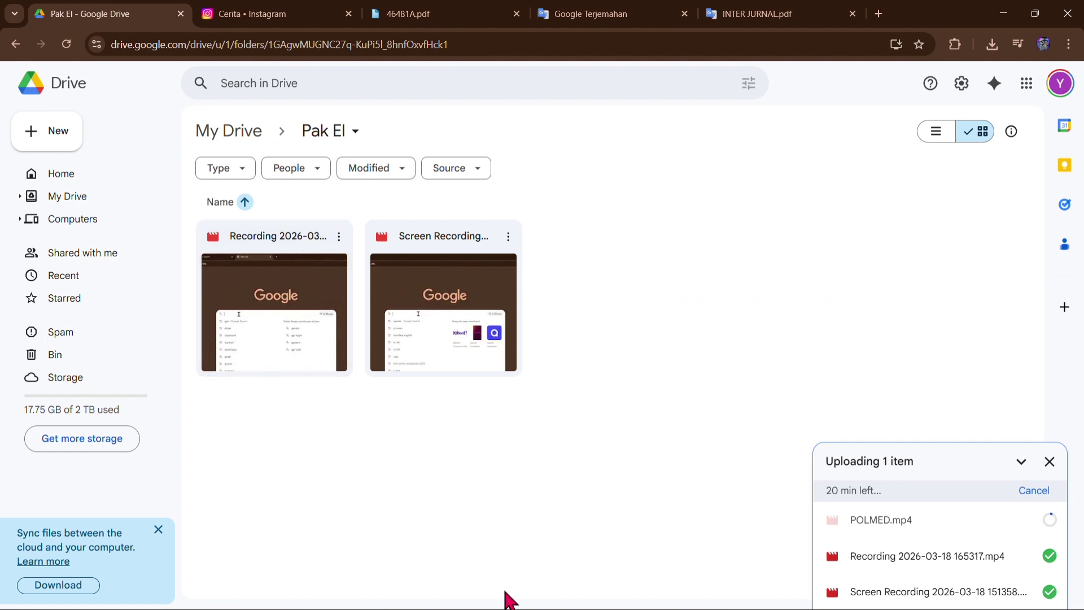
left_click_drag(565, 545, 582, 274)
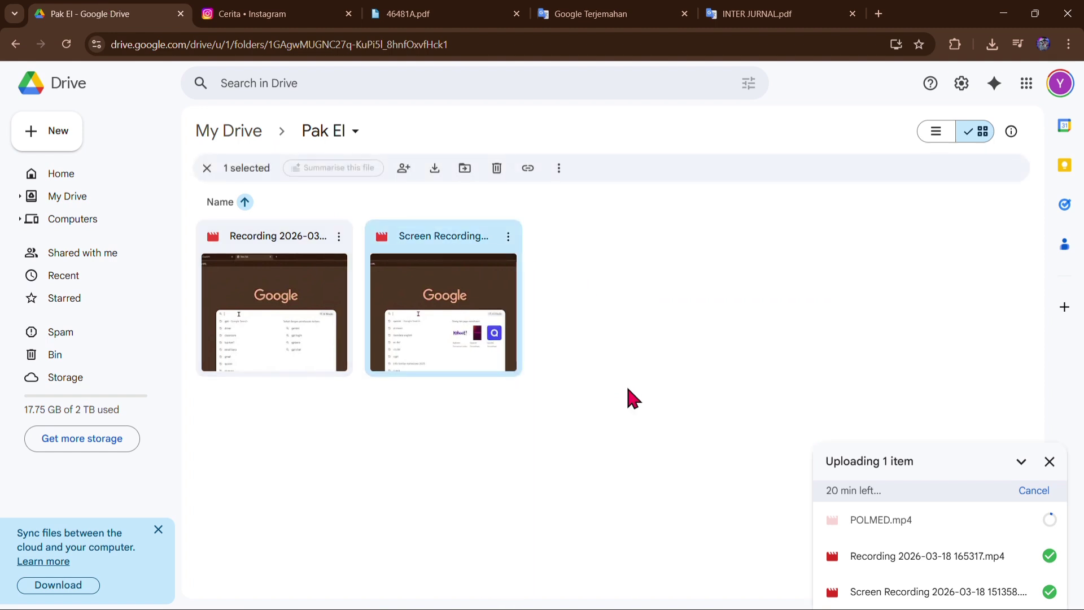
Step: Upload INTER JURNAL from File Explorer's recent files into the open Google Drive folder
left_click(626, 384)
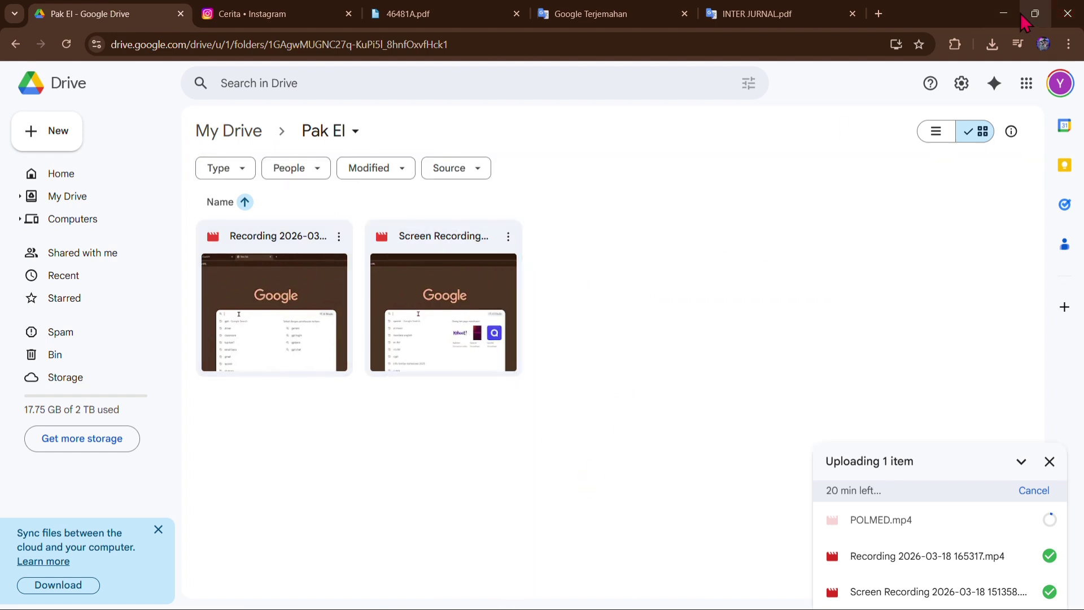
mouse_move(1022, 19)
key("super+e")
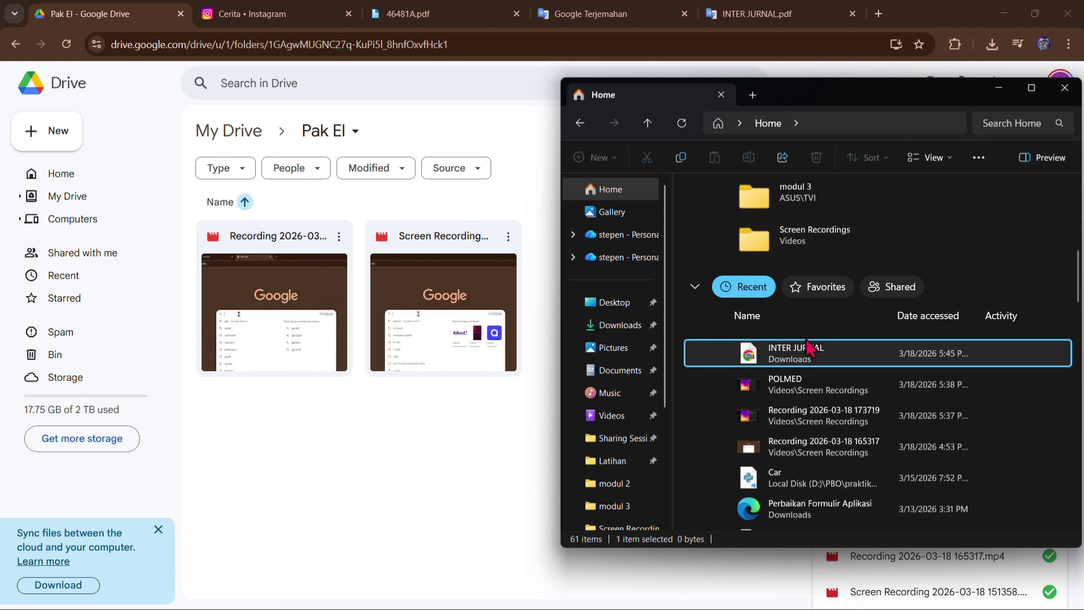
left_click_drag(805, 351, 495, 485)
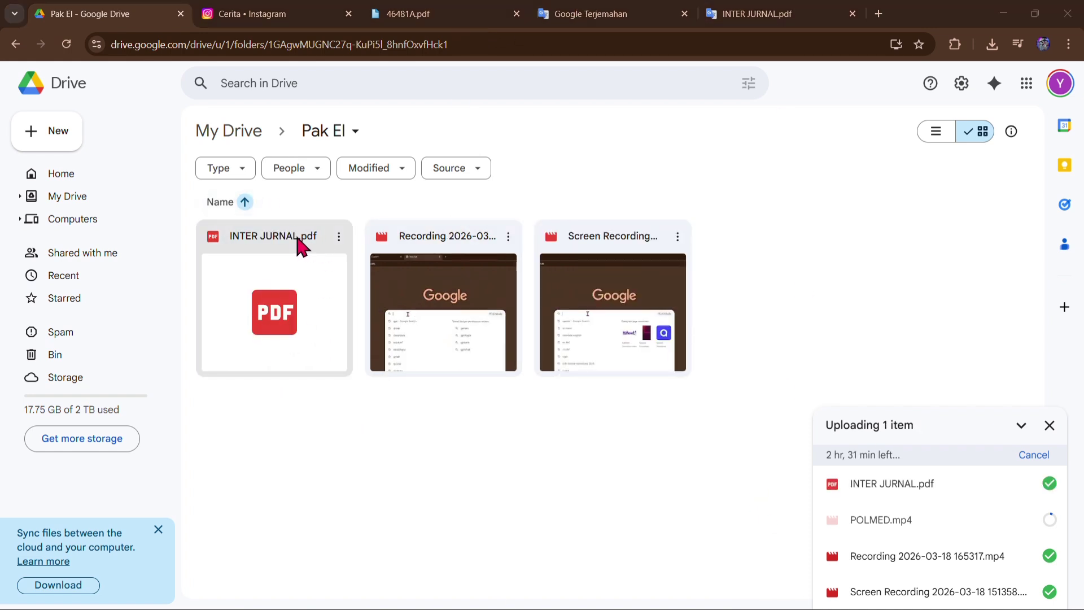
Step: Open the uploaded INTER JURNAL.pdf in its own browser tab from the preview and return to the Drive folder
left_click(316, 261)
double_click(317, 260)
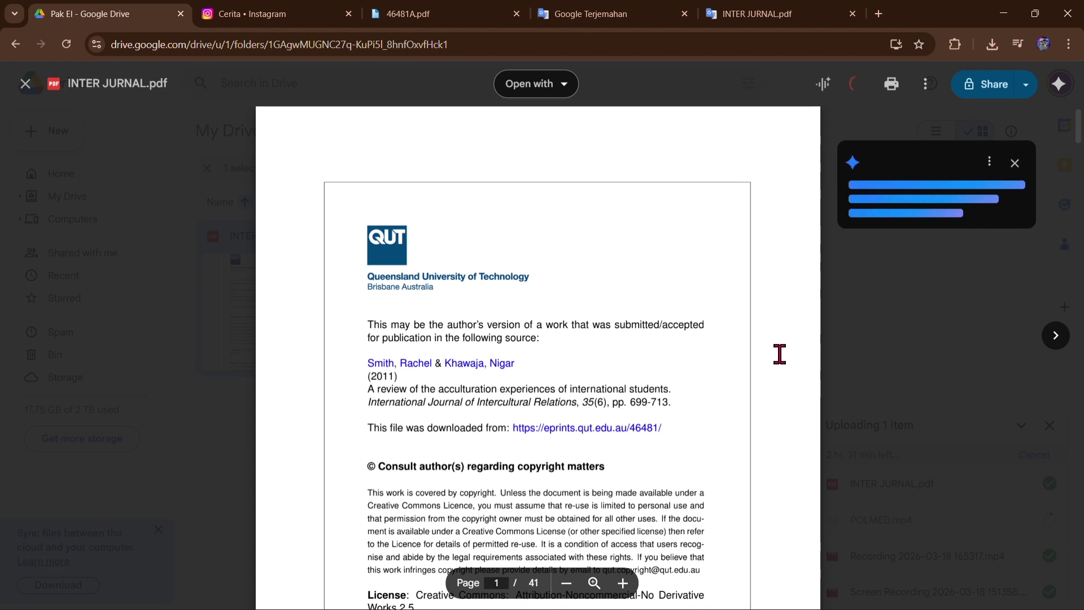
left_click(925, 84)
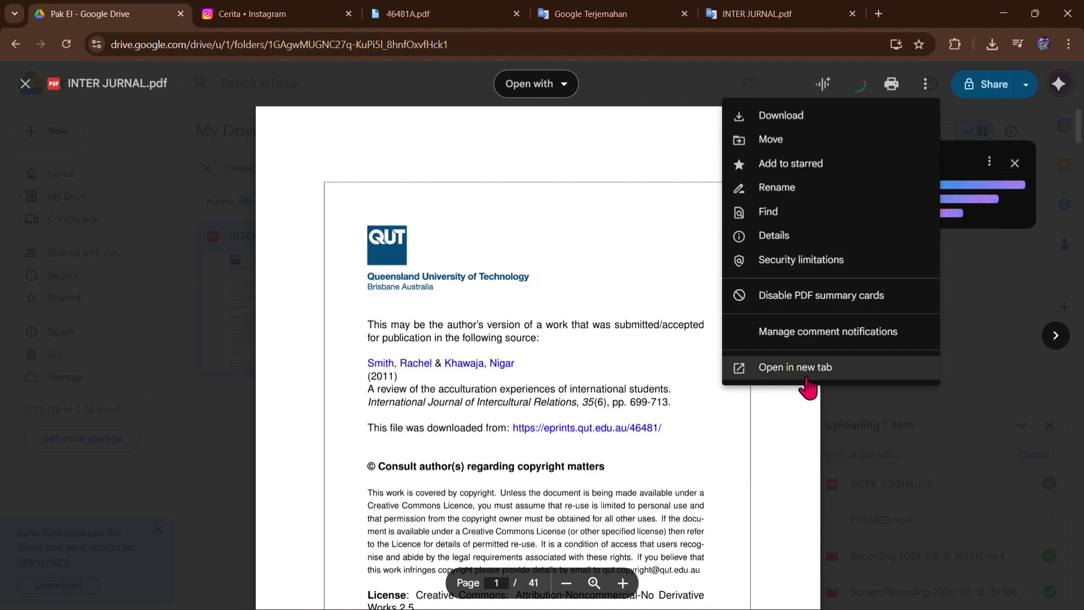
left_click(807, 378)
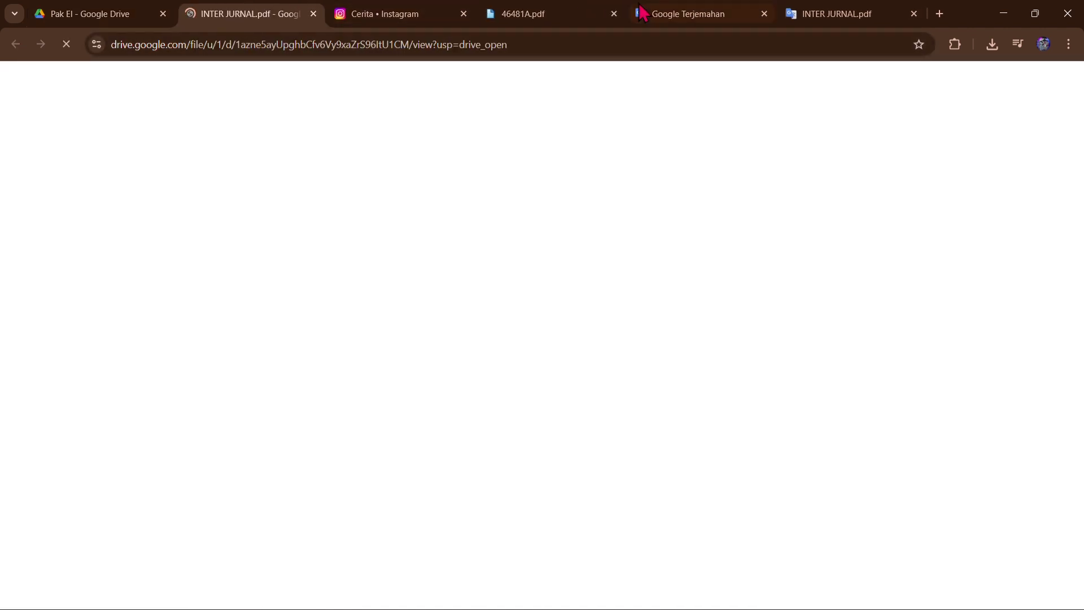
left_click(110, 13)
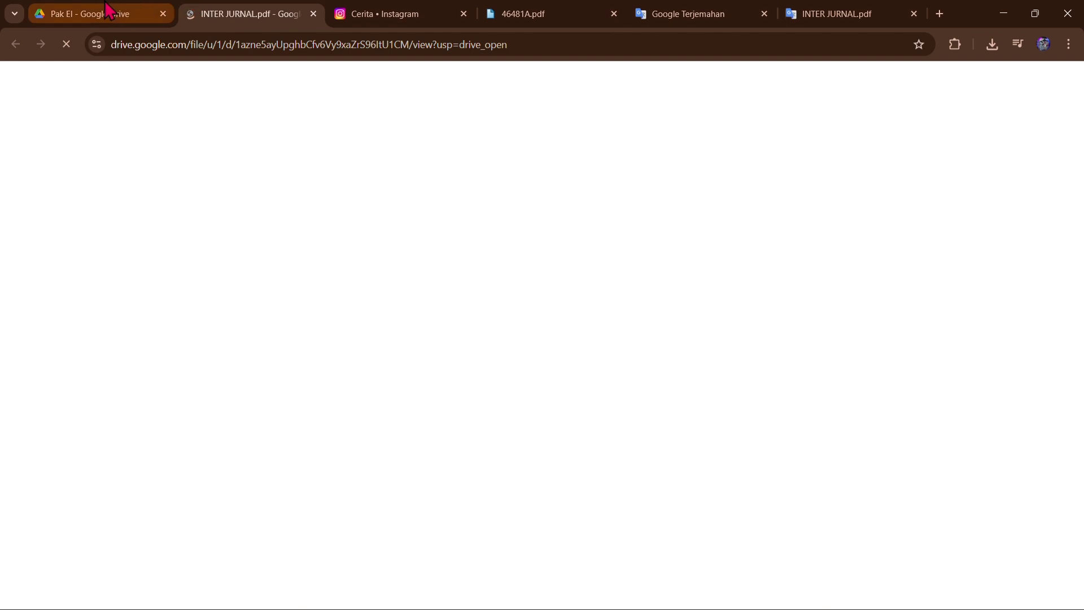
left_click(26, 85)
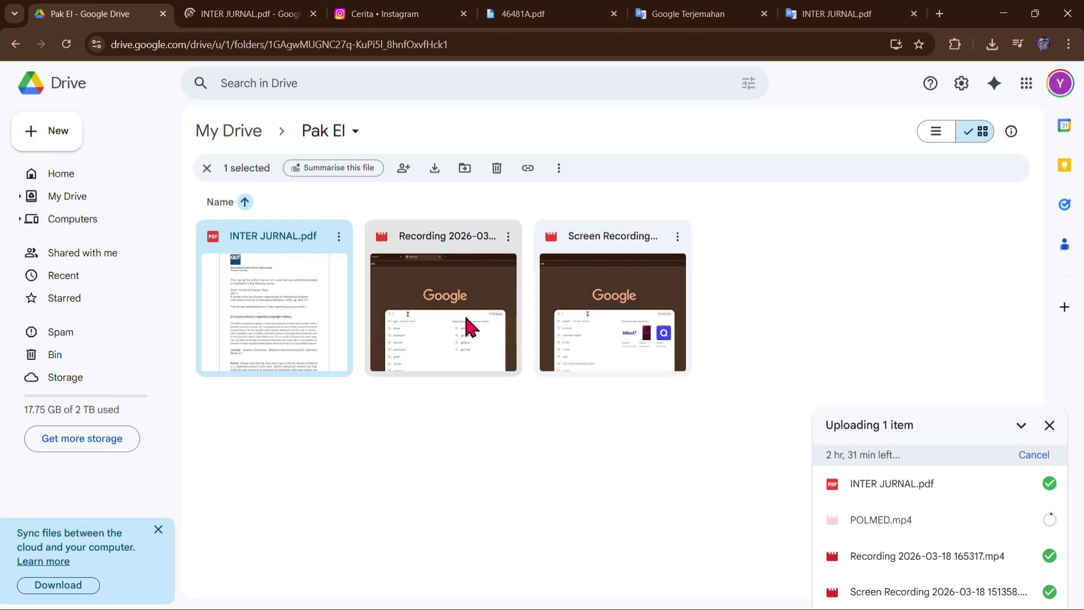
left_click(339, 237)
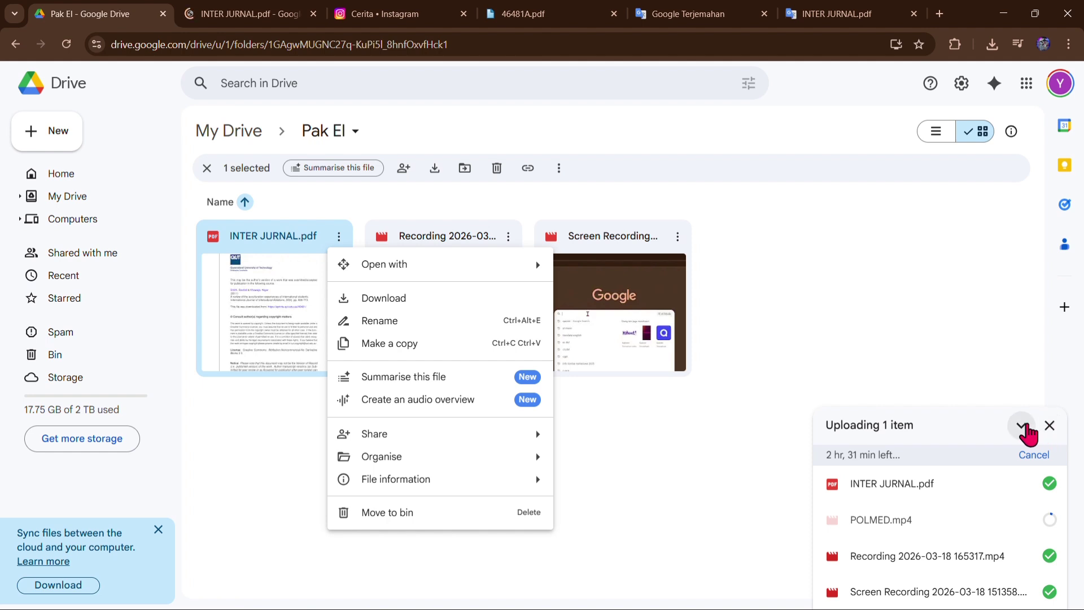
left_click(1023, 427)
left_click(340, 238)
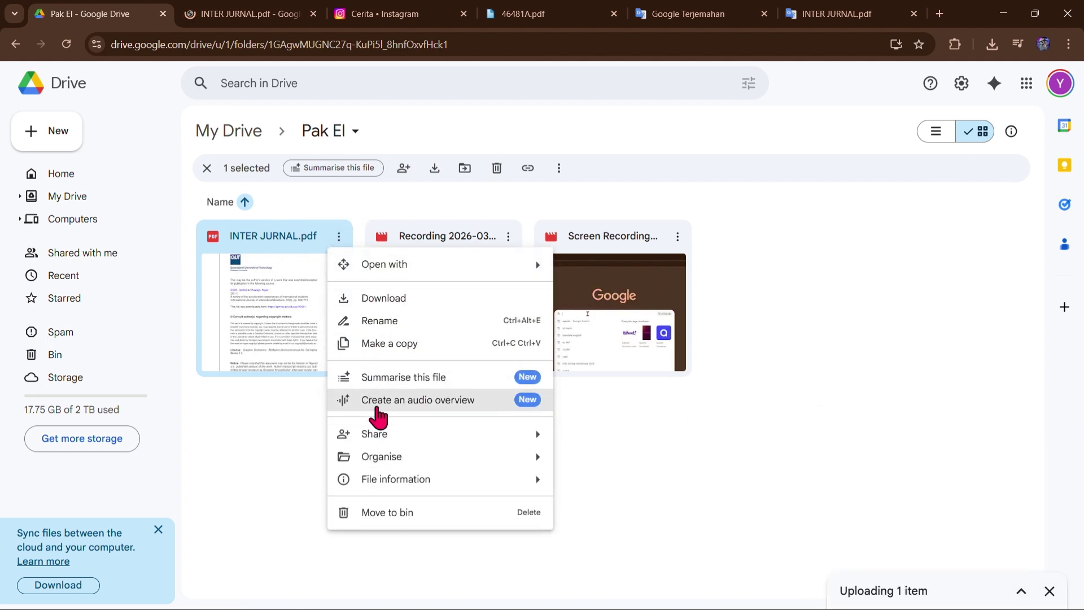
mouse_move(404, 464)
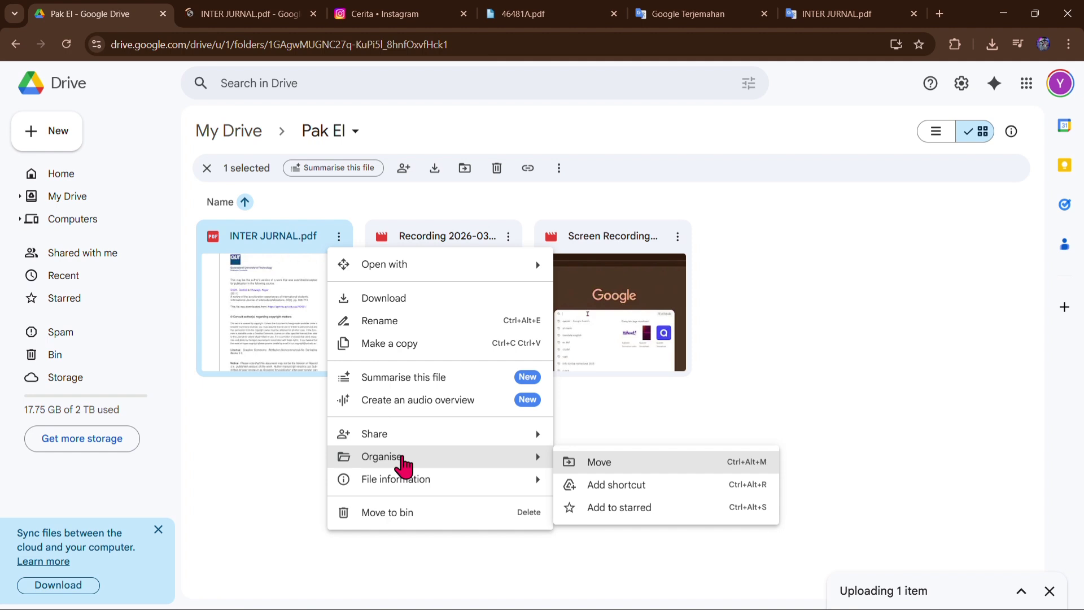
mouse_move(419, 444)
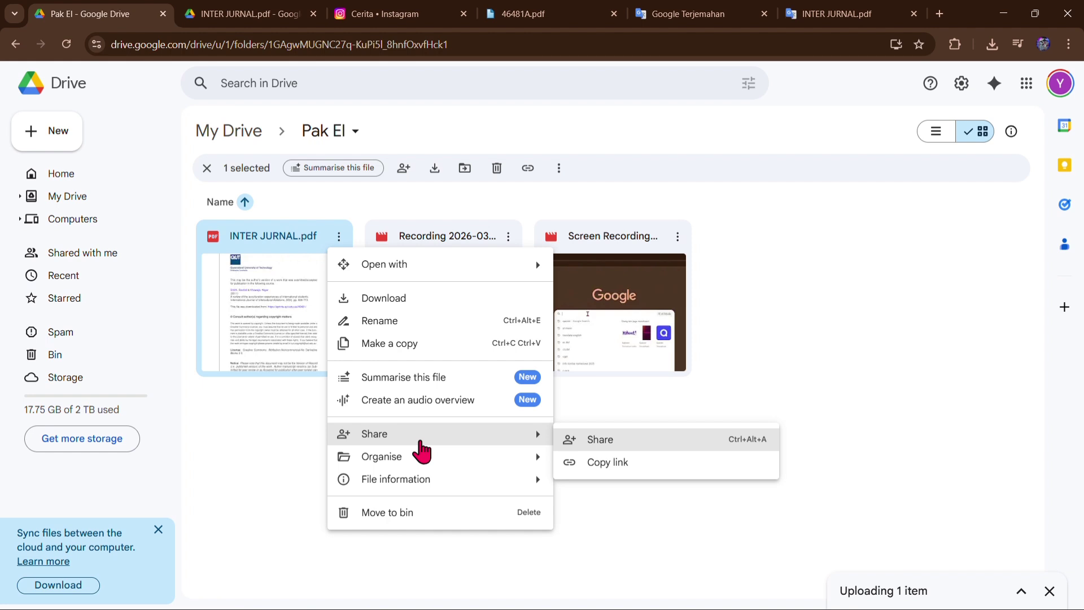
left_click(285, 317)
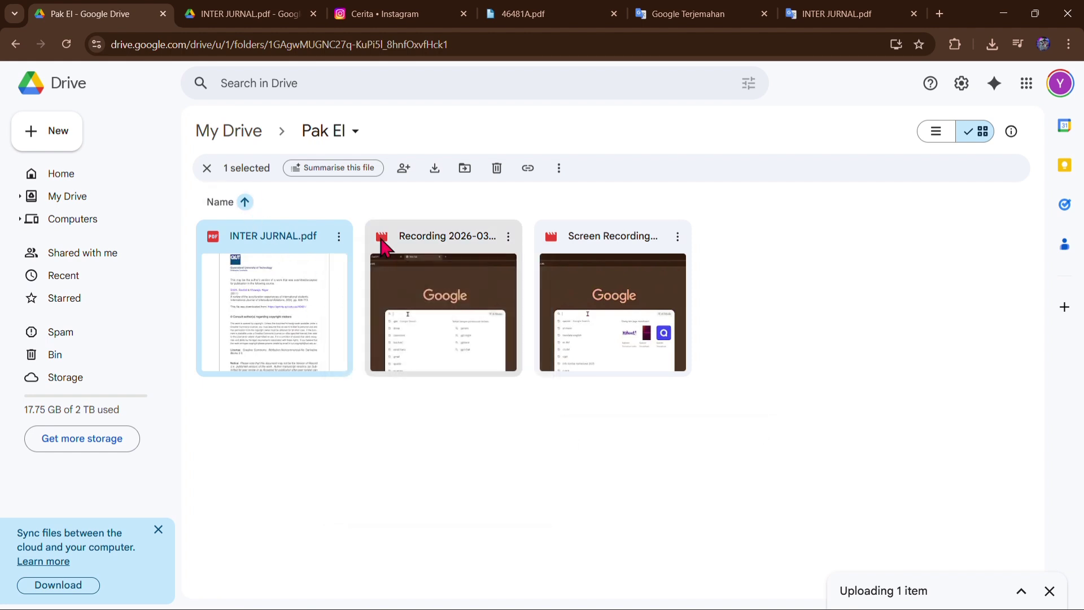
Step: Open INTER JURNAL.pdf with Google Docs and skim the beginning of the converted document
left_click(340, 238)
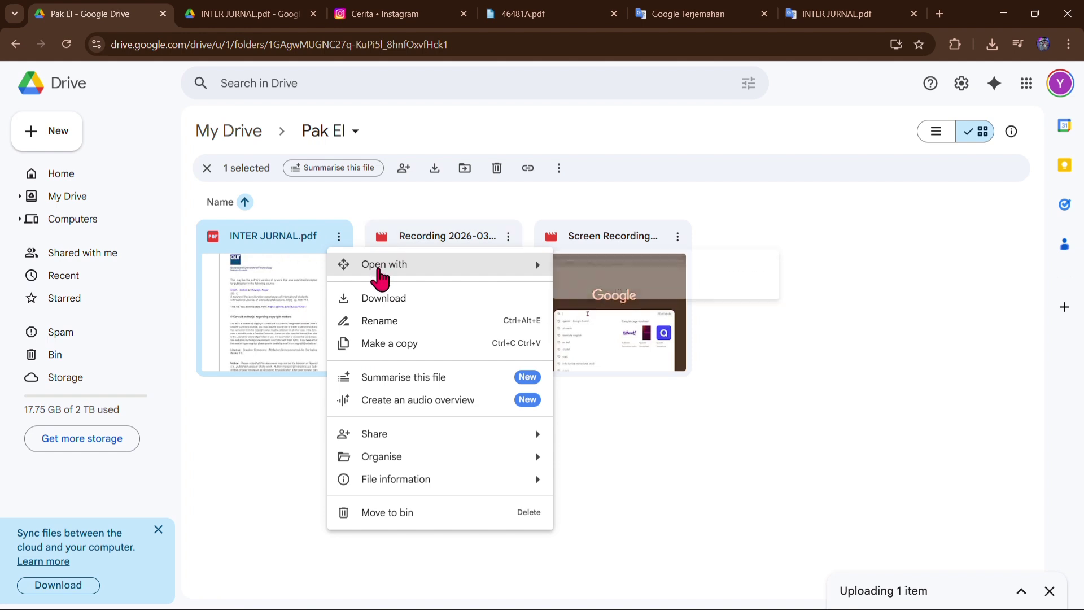
mouse_move(381, 274)
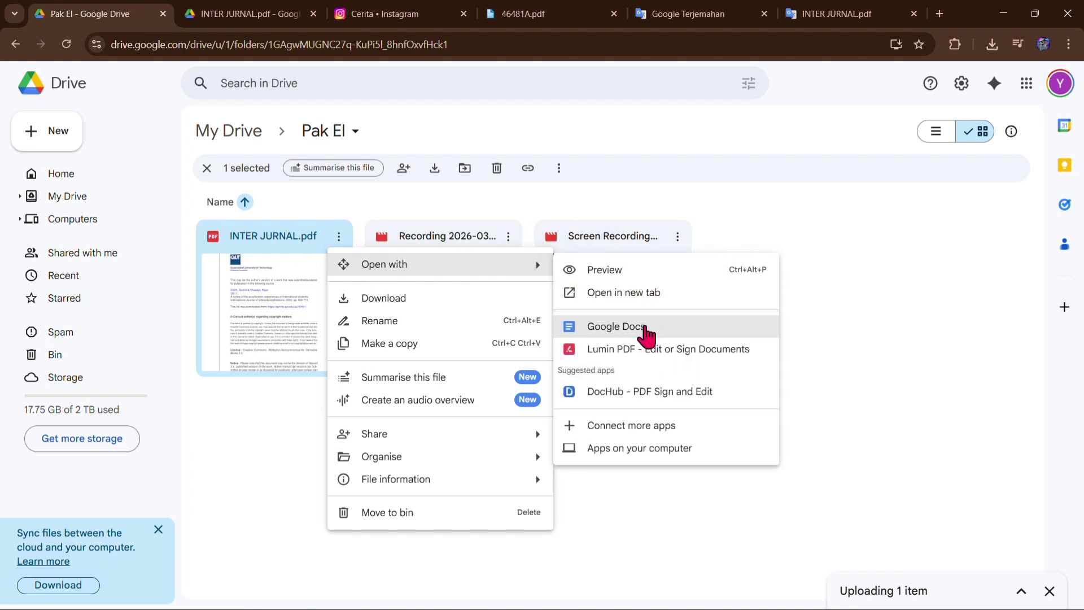
left_click(646, 332)
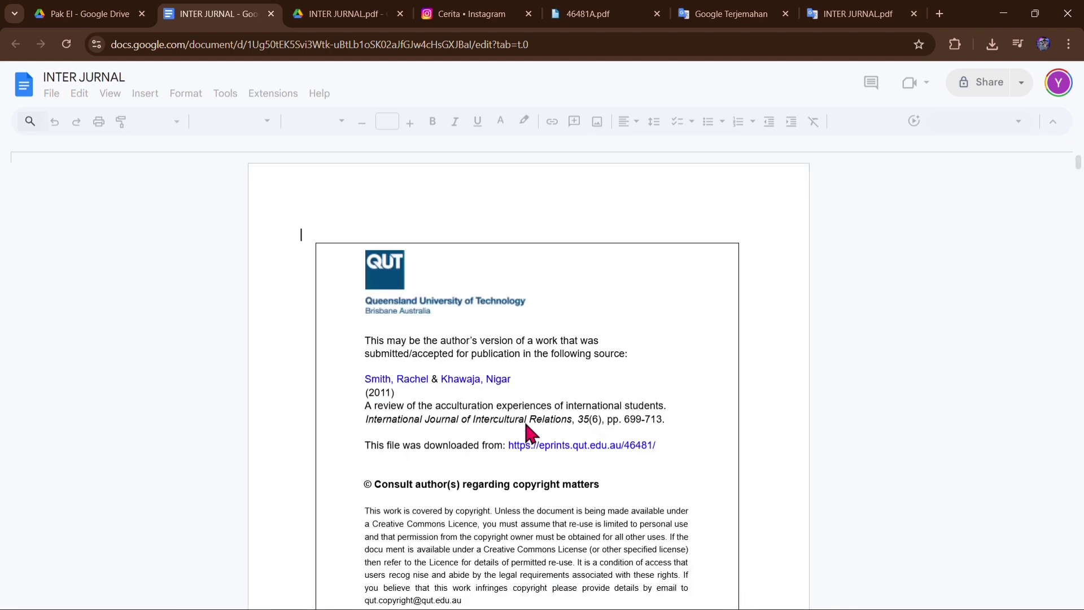
scroll(470, 384, "down", 9)
scroll(470, 384, "up", 5)
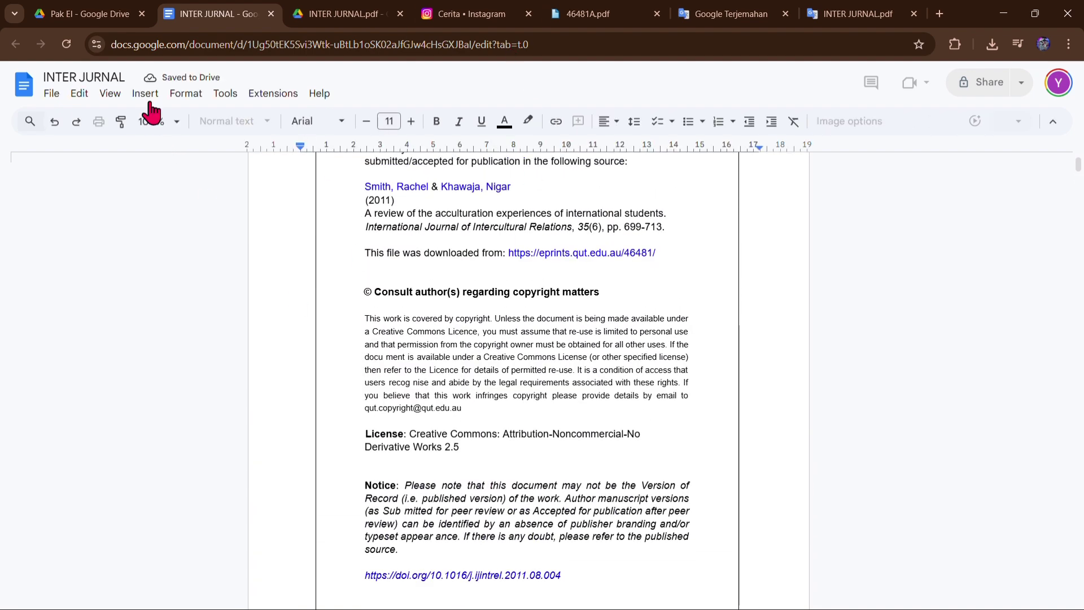
scroll(379, 377, "up", 3)
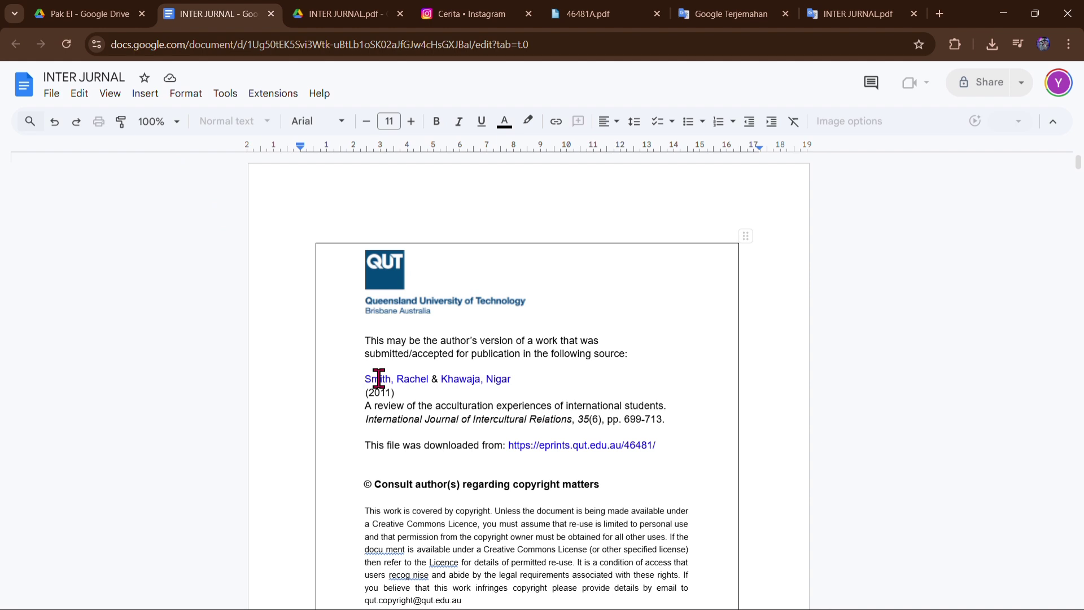
Step: Create an Indonesian translated copy of the document titled "Translated of INTER JURNAL"
left_click(226, 93)
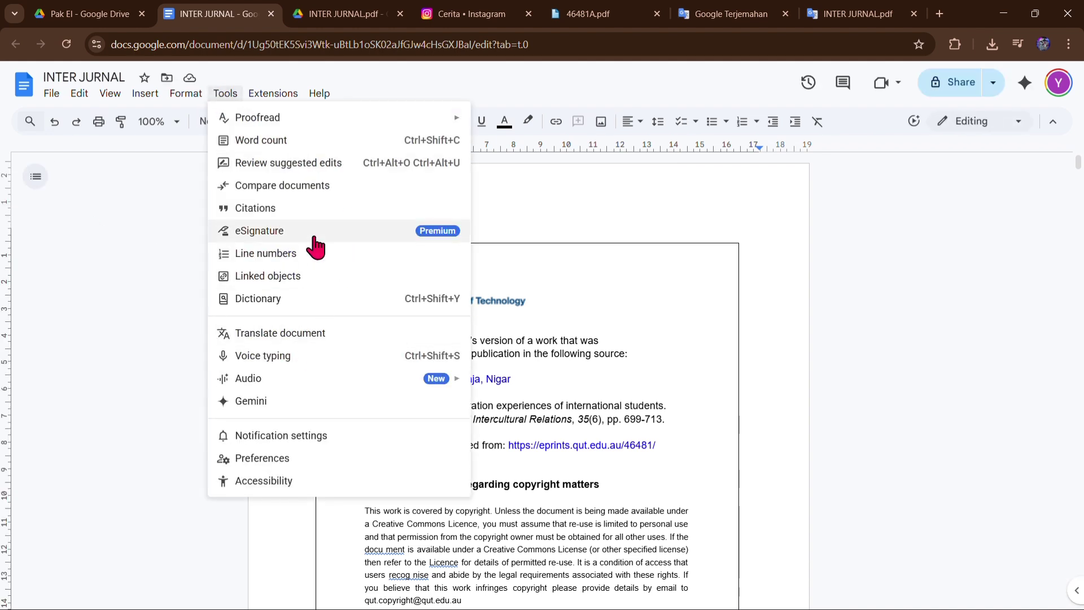
left_click(310, 335)
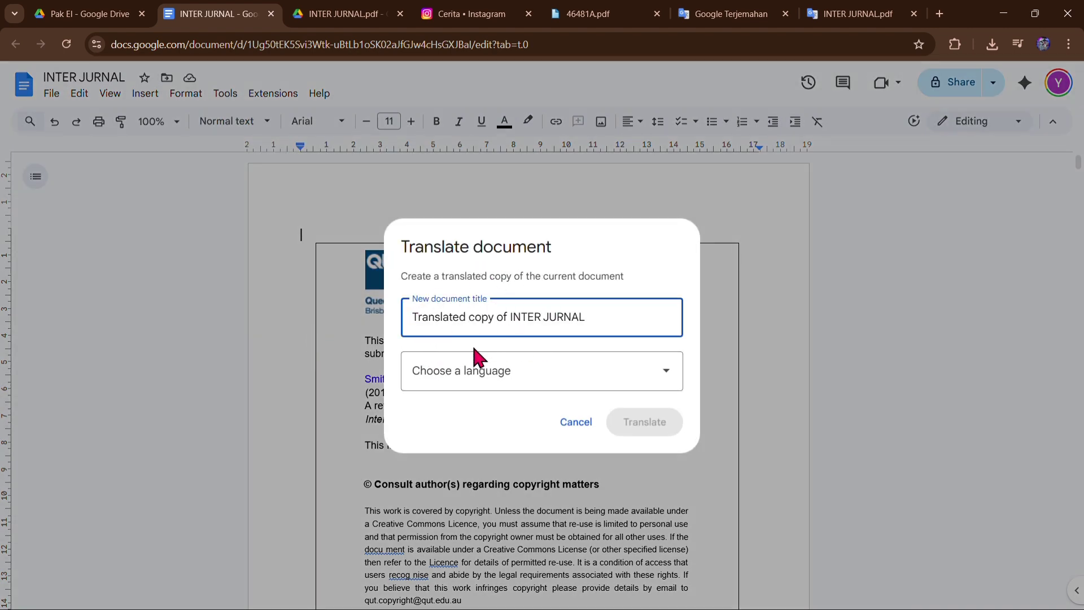
double_click(488, 319)
key("BackSpace")
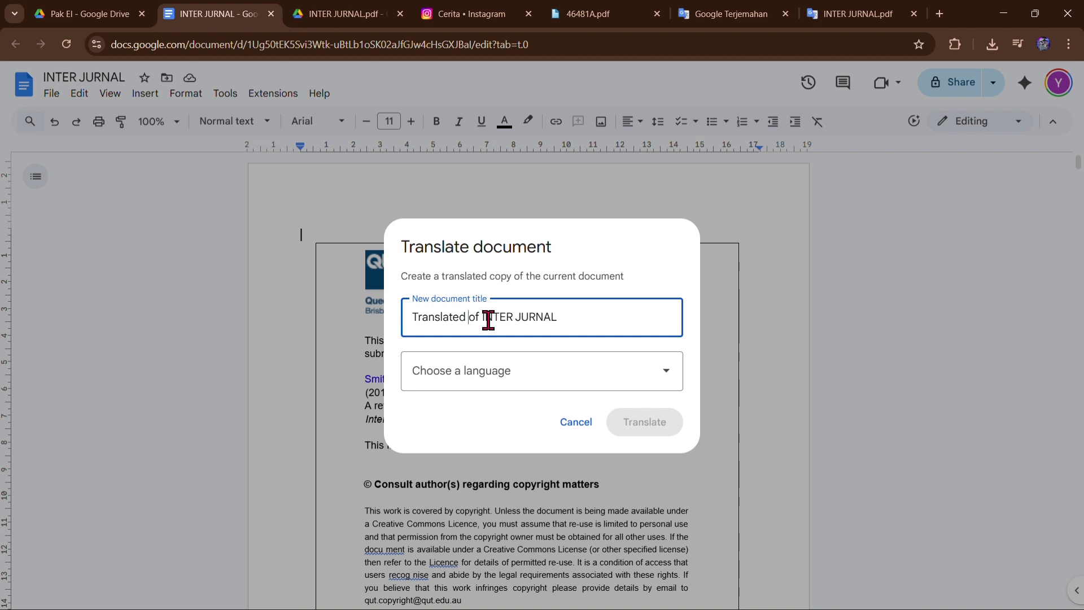
left_click(529, 380)
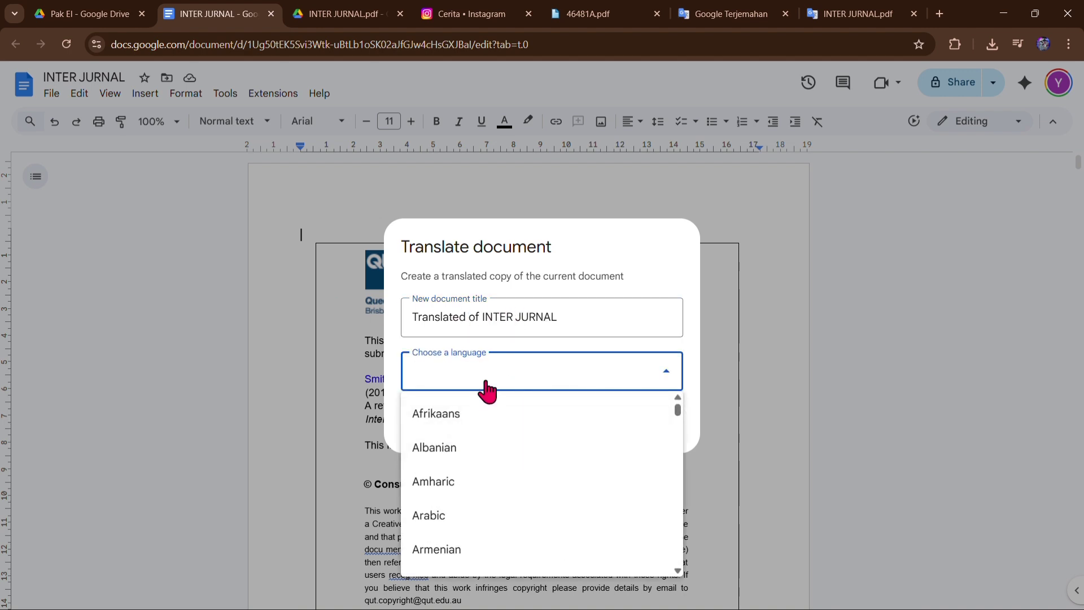
key("Down")
type("indo")
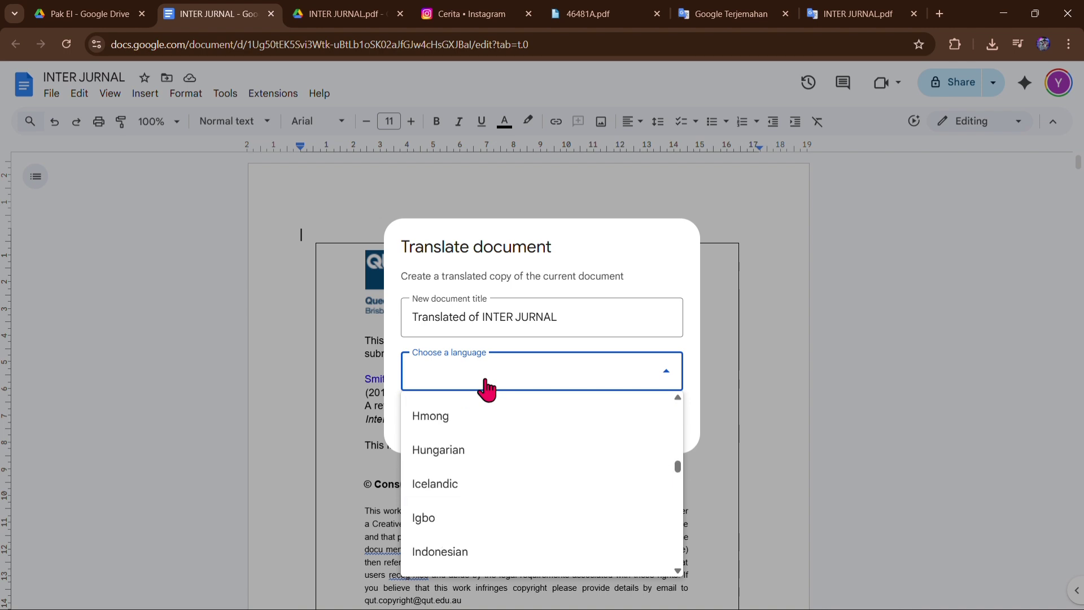
left_click(513, 555)
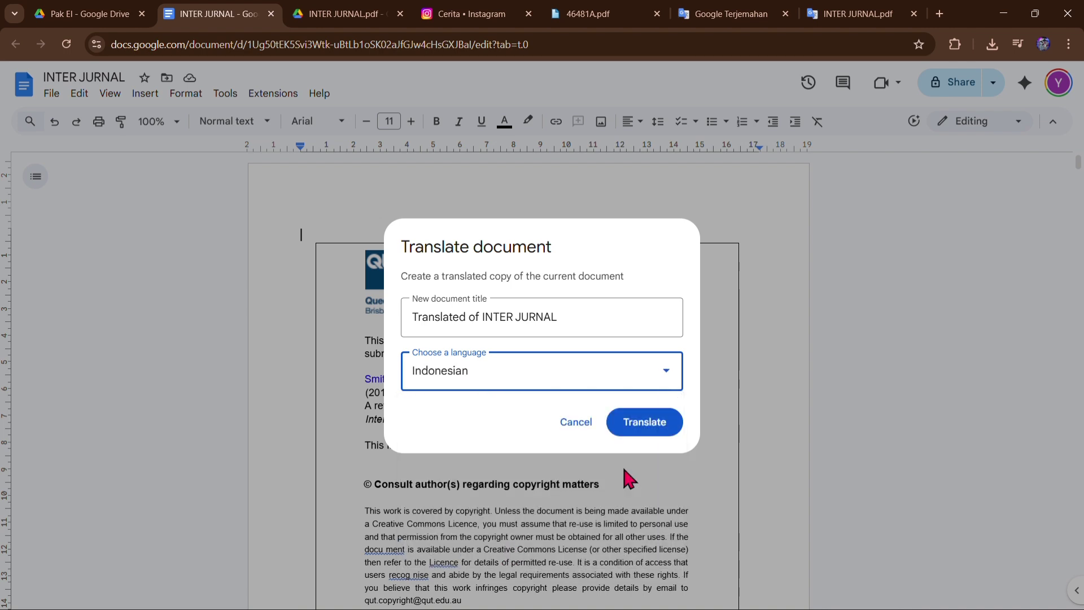
left_click(651, 432)
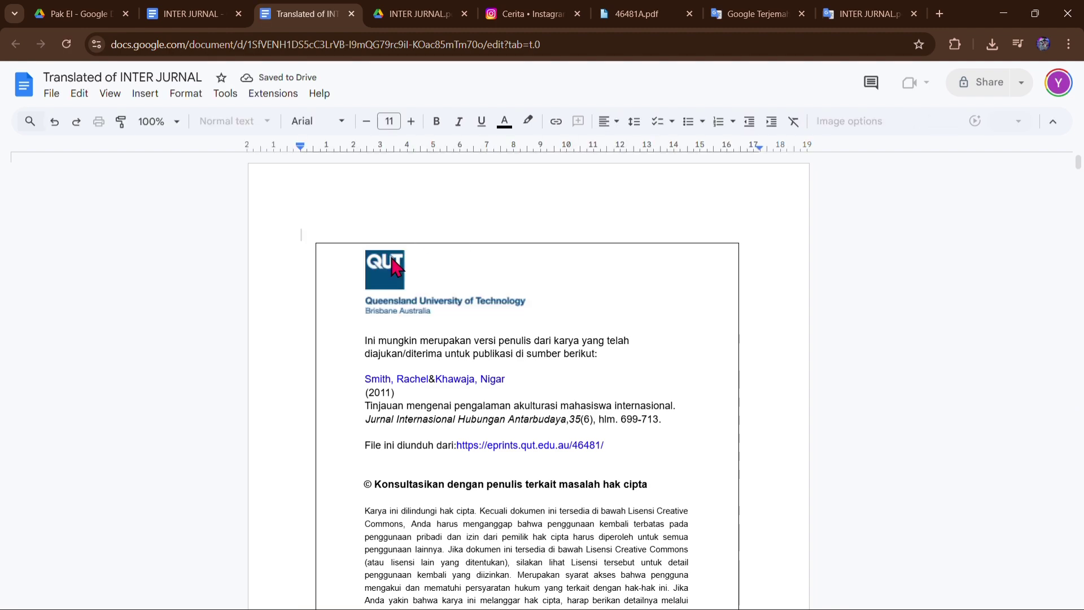
Step: Read through the opening pages of the translated copy to check the Indonesian text and layout
scroll(428, 487, "down", 4)
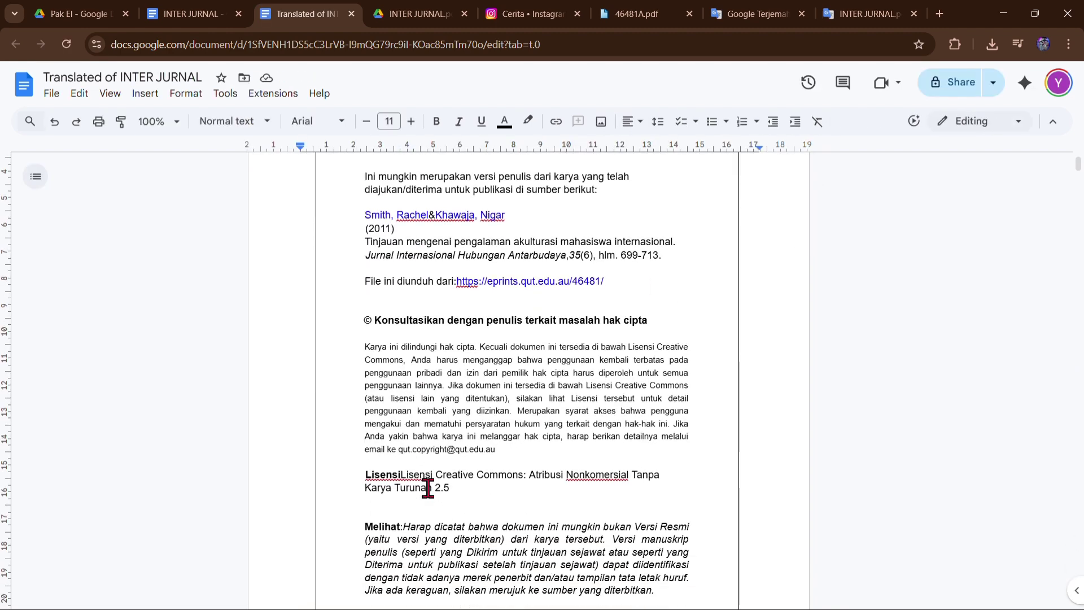
scroll(433, 448, "down", 4)
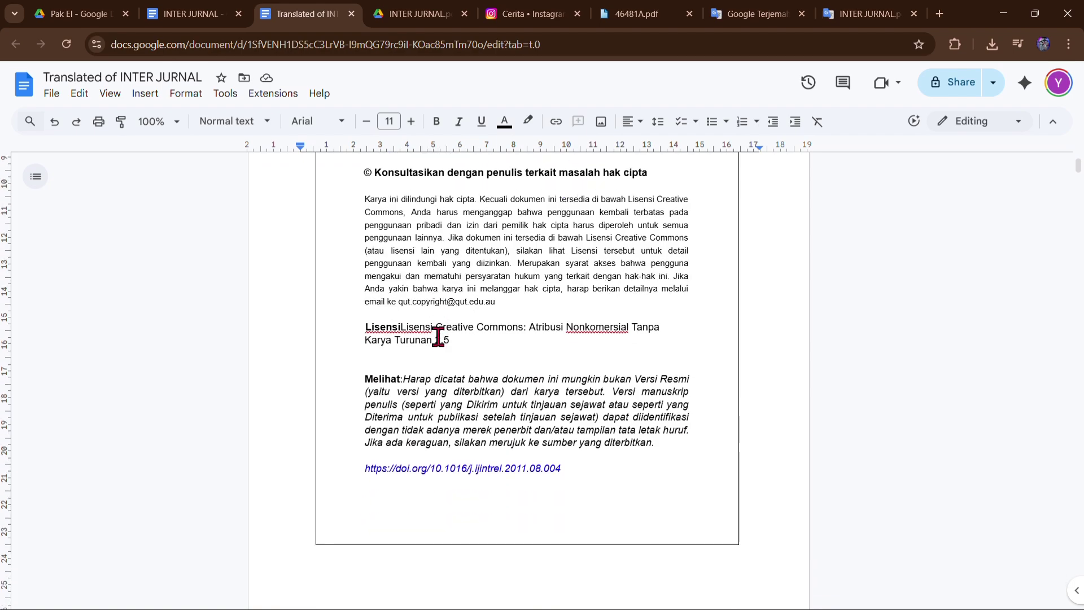
scroll(438, 337, "down", 20)
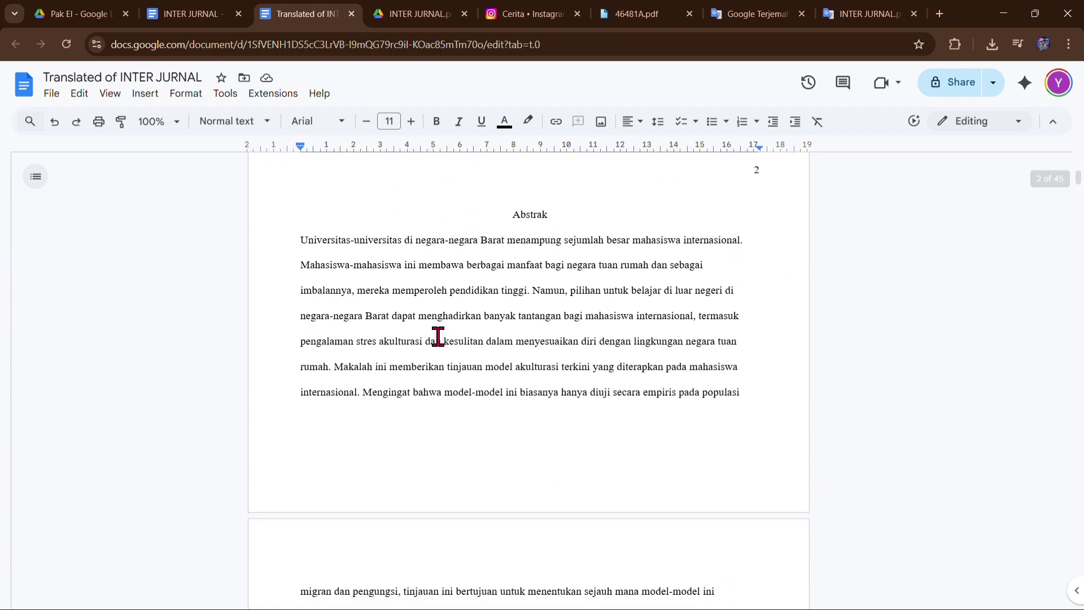
scroll(438, 337, "down", 15)
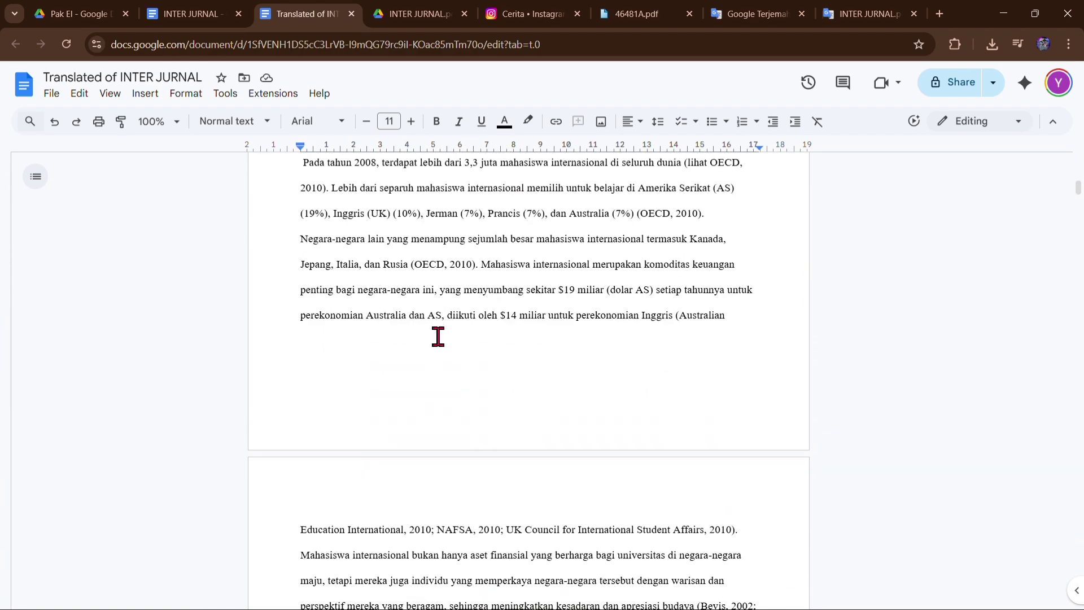
scroll(438, 337, "down", 15)
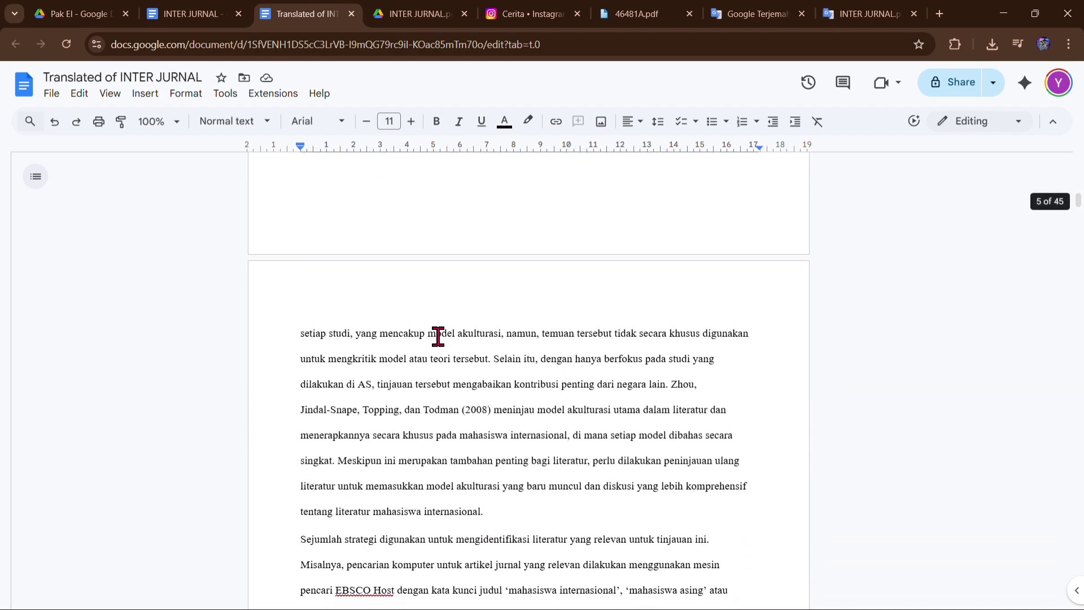
scroll(438, 337, "down", 13)
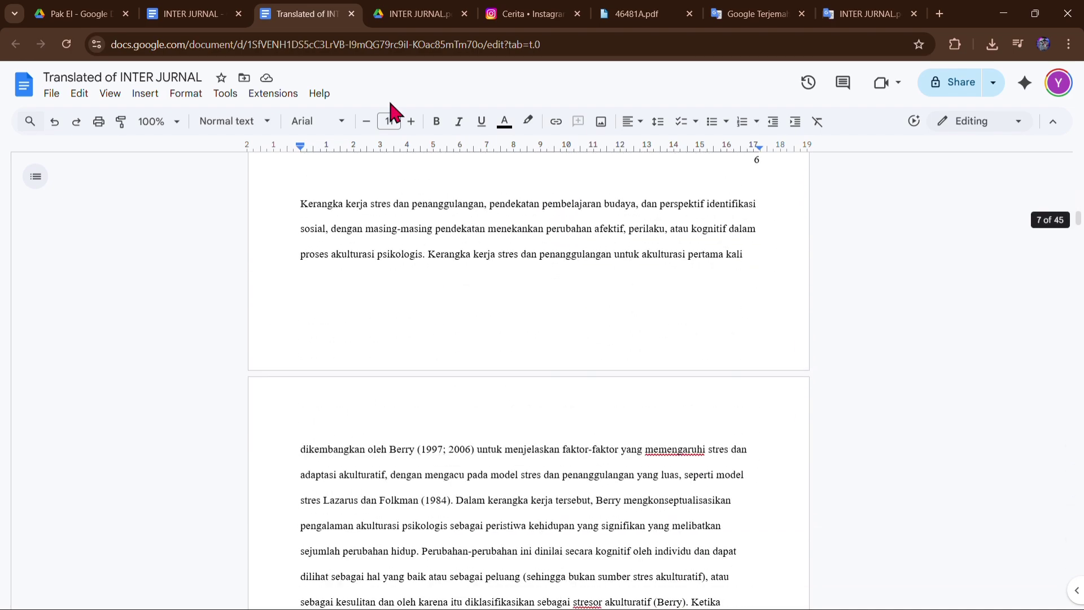
scroll(416, 602, "down", 3)
scroll(429, 474, "down", 18)
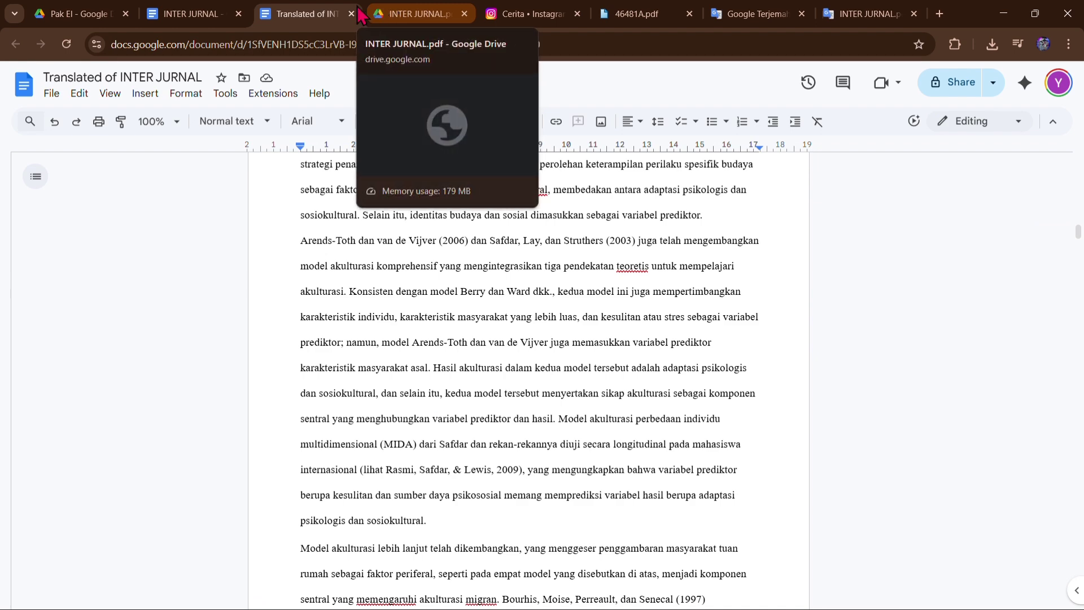
Step: Look over the original INTER JURNAL PDF and its Google Docs version, and go back to the Drive folder
left_click(233, 10)
left_click(417, 12)
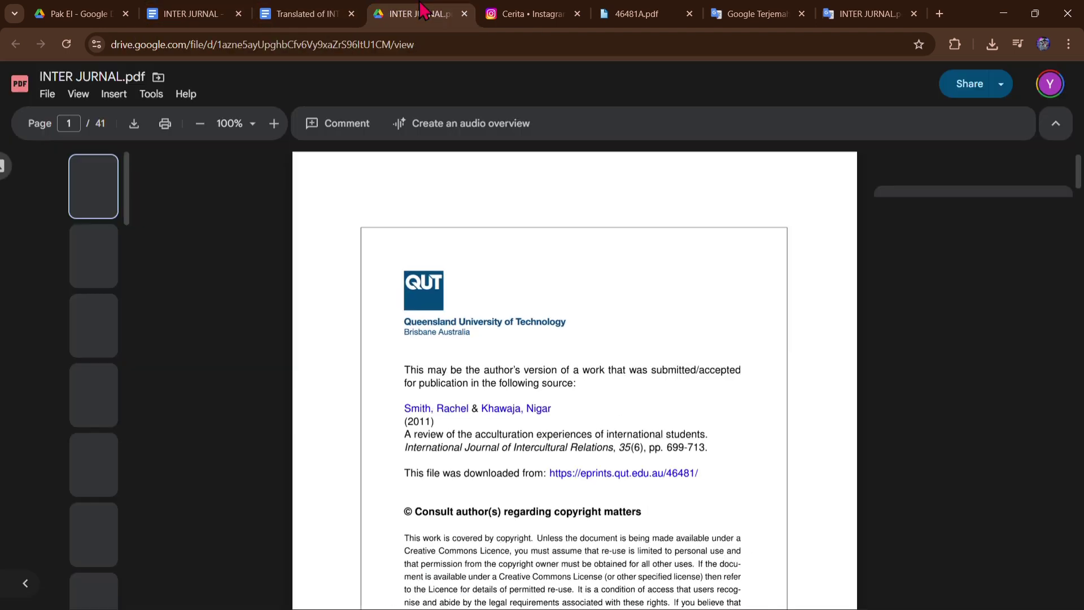
left_click(152, 9)
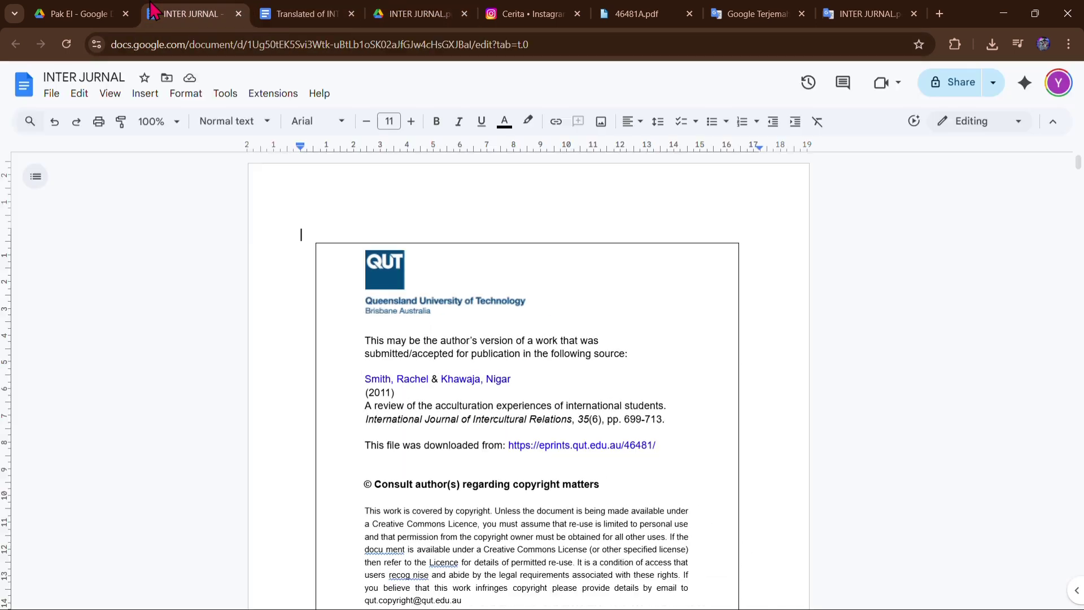
left_click(82, 14)
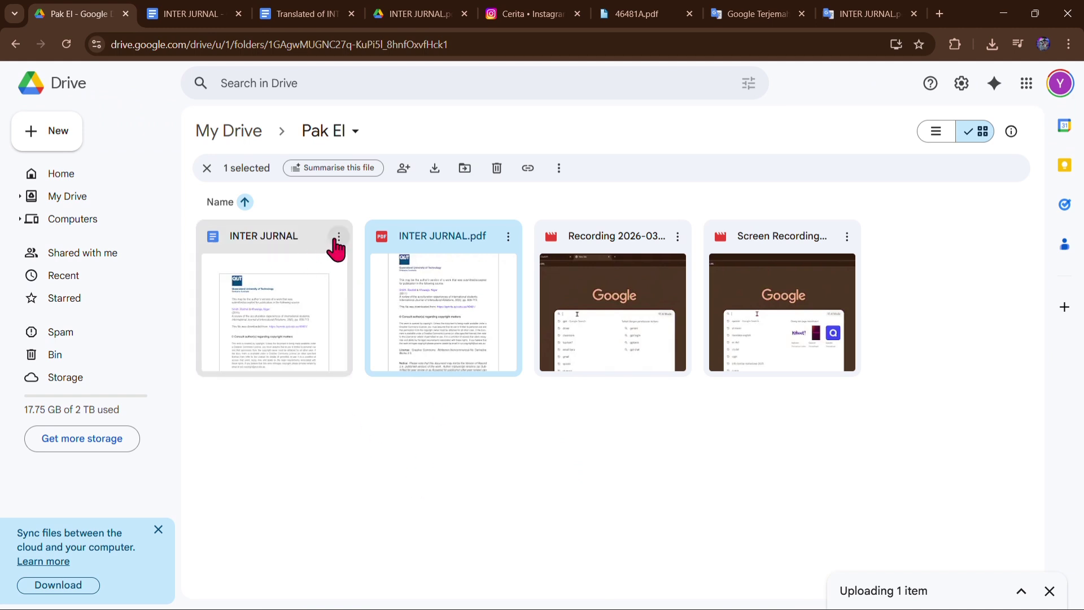
Step: Search Drive for "trans" and open the document "Translated of INTER JURNAL"
left_click(340, 425)
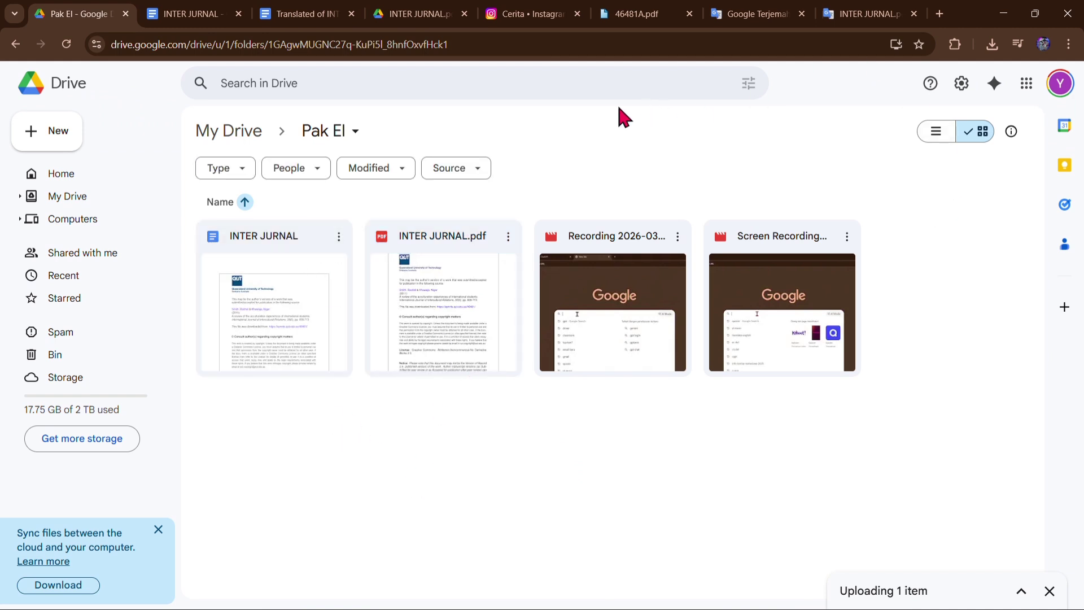
left_click(557, 88)
type("tr")
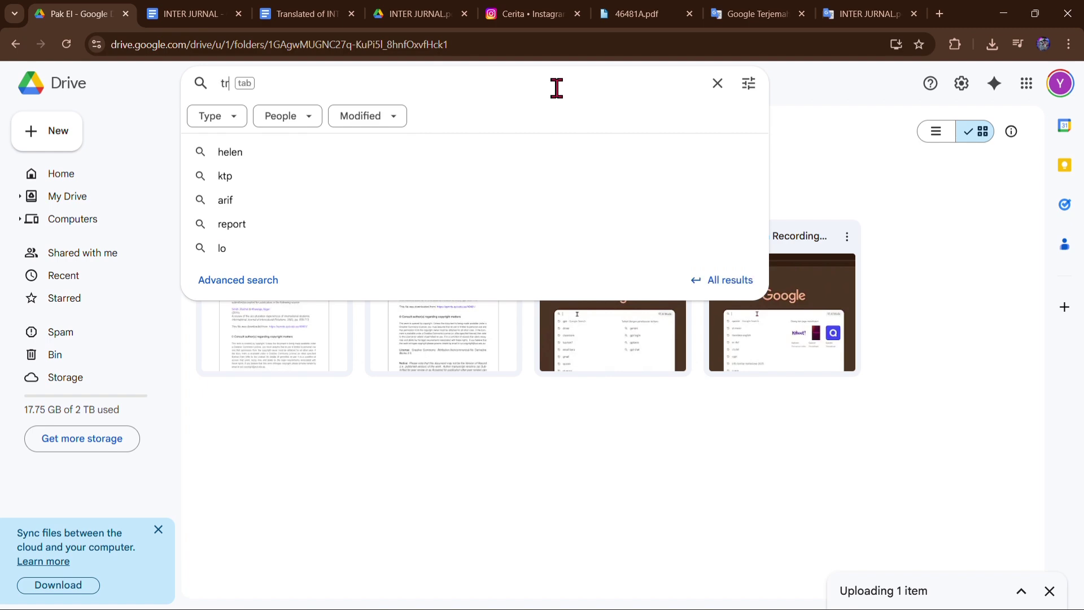
type("ans")
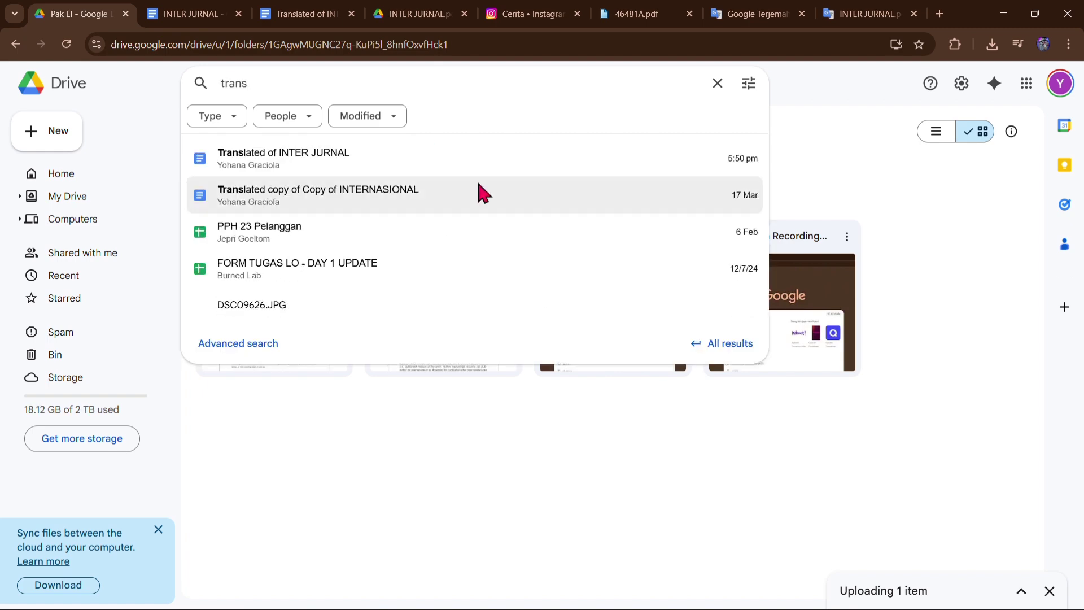
left_click(443, 162)
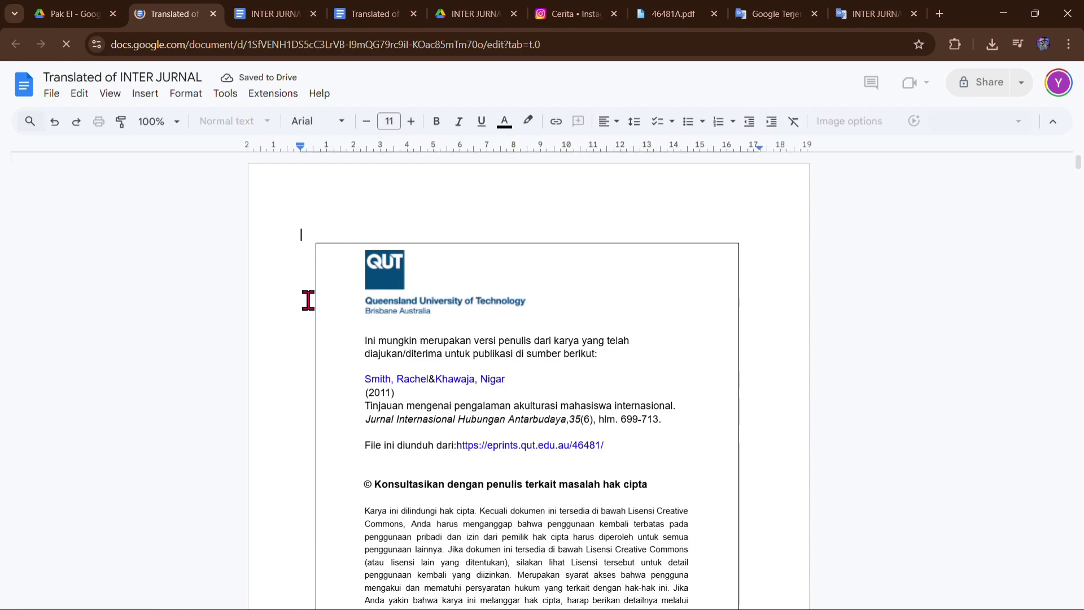
Step: Skim the translated document from the cover page through the numbered sections to check the Indonesian text, and return to the first page
scroll(327, 322, "down", 2)
scroll(377, 323, "down", 2)
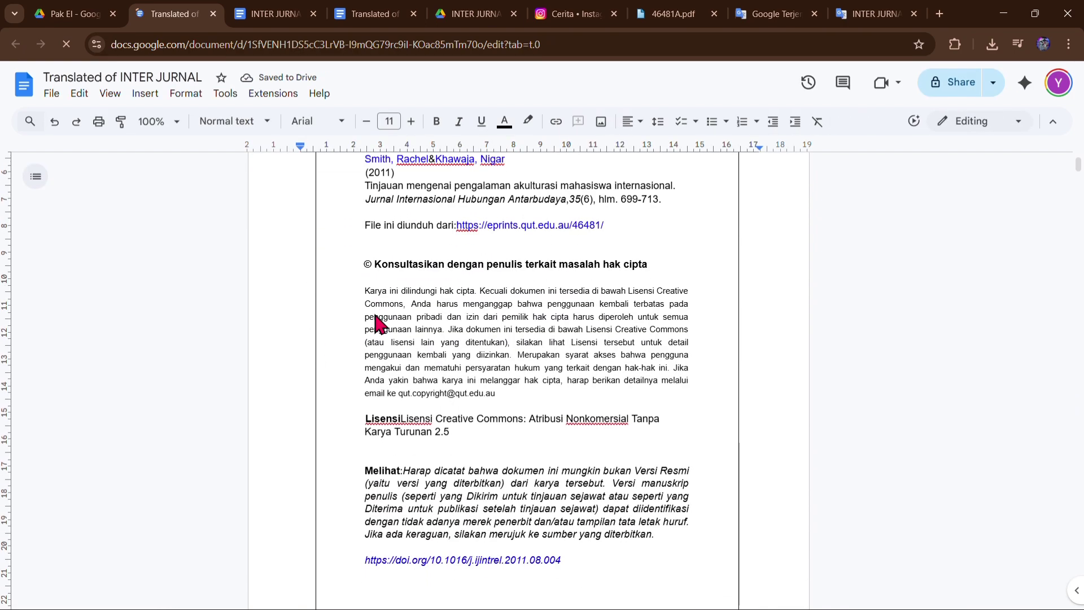
scroll(393, 245, "down", 7)
scroll(393, 245, "down", 15)
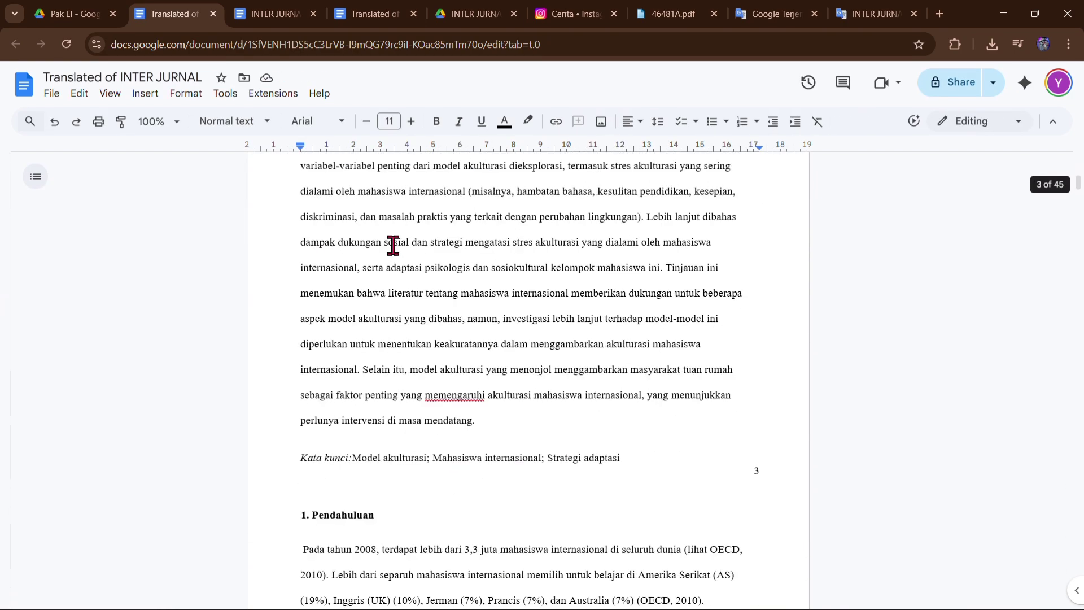
scroll(335, 349, "down", 4)
scroll(335, 349, "down", 20)
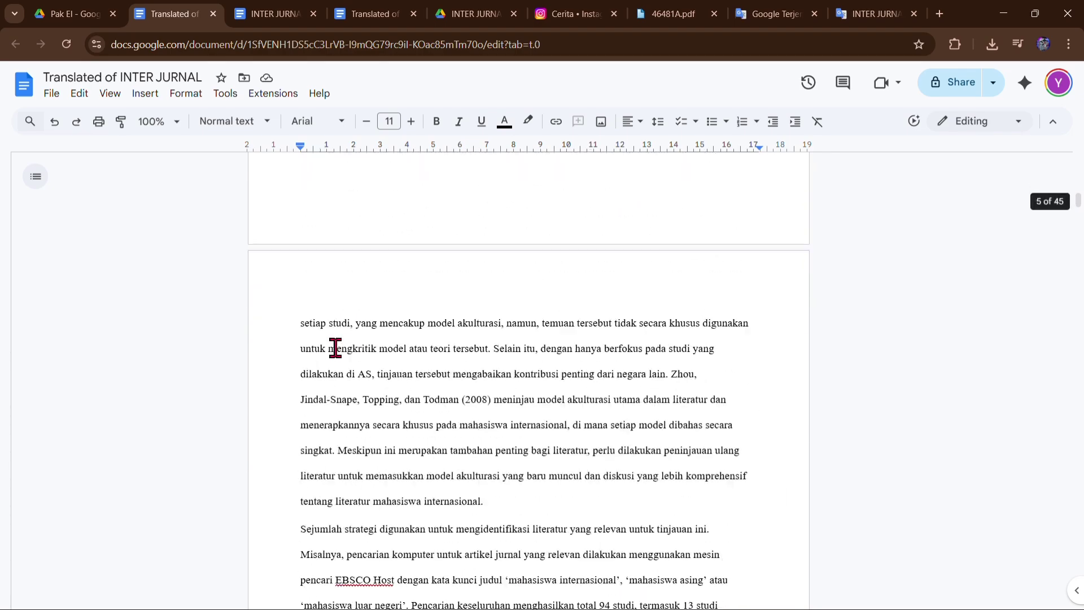
scroll(335, 348, "down", 20)
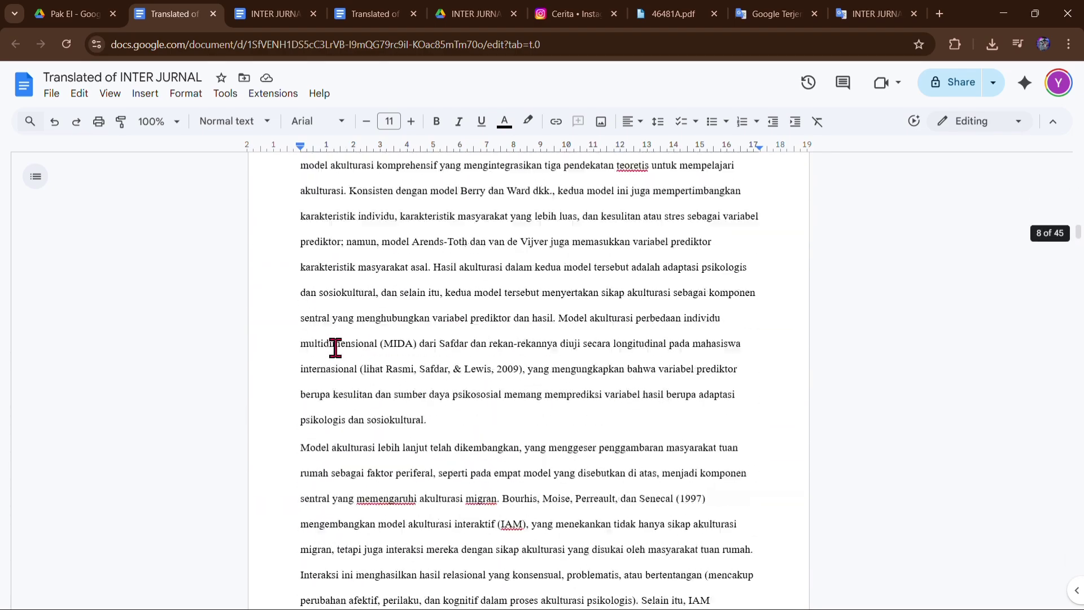
scroll(335, 349, "down", 20)
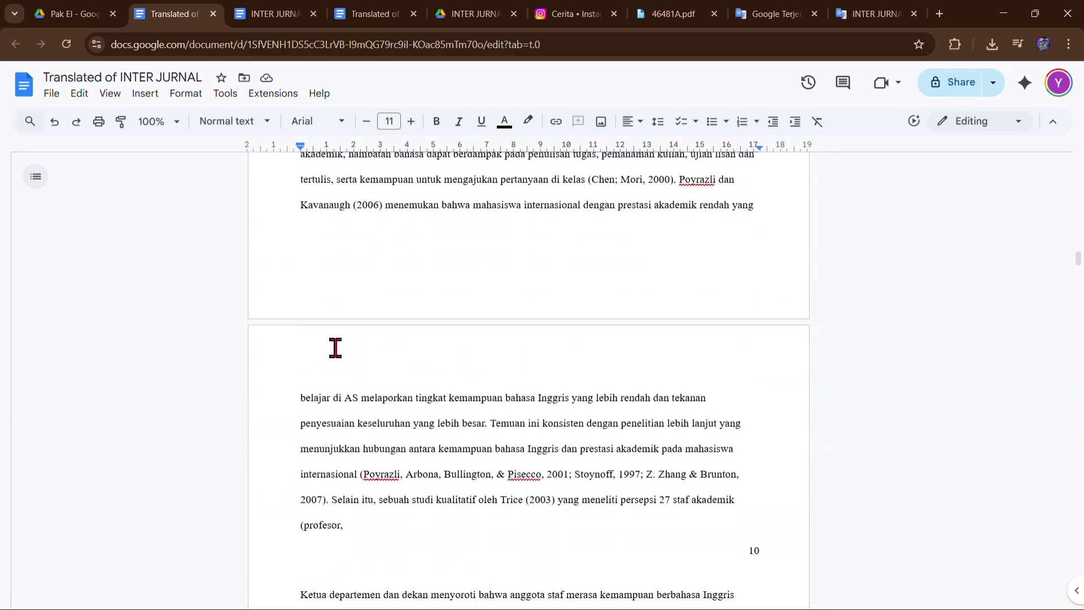
scroll(336, 348, "down", 20)
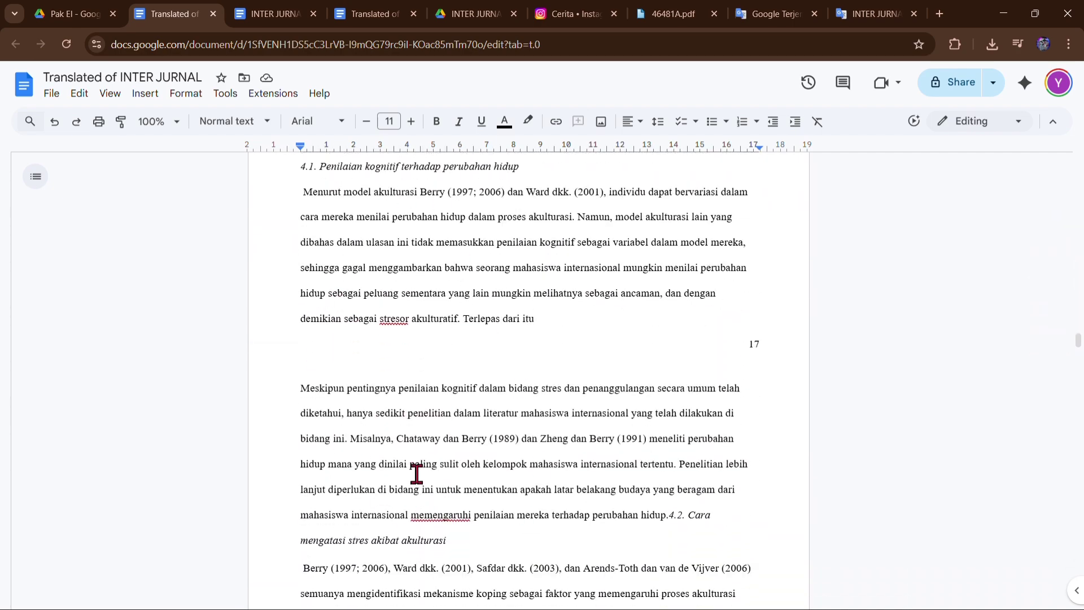
scroll(300, 243, "up", 20)
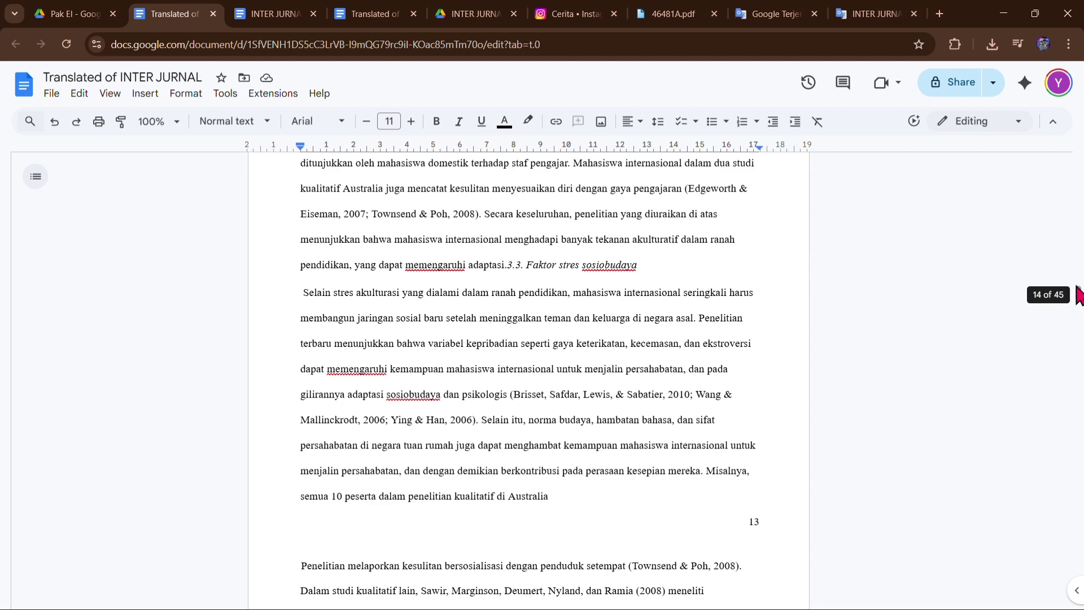
left_click_drag(1080, 293, 1080, 162)
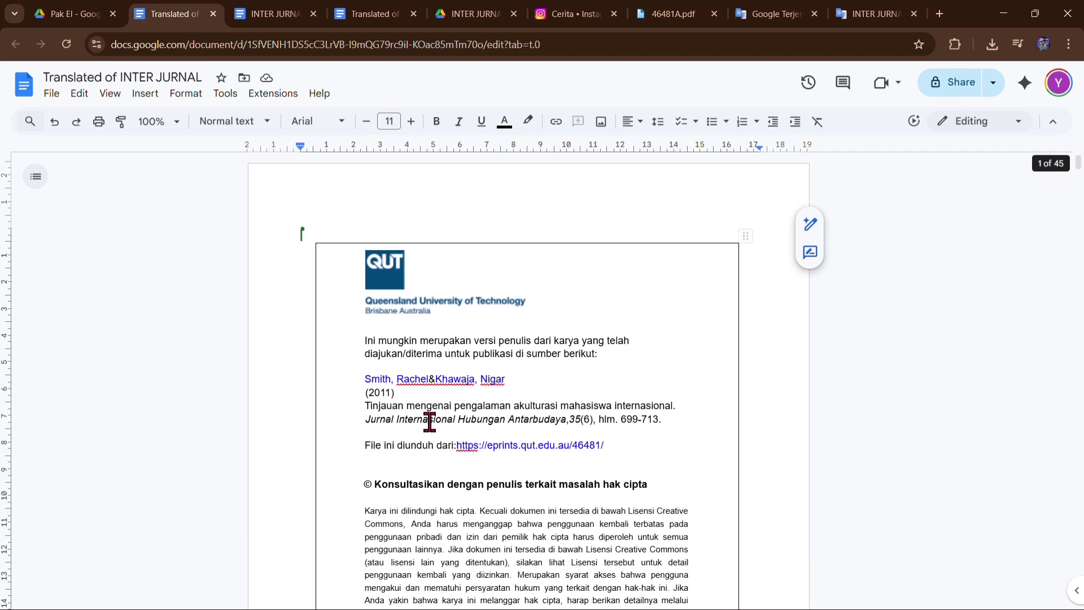
scroll(430, 421, "down", 4)
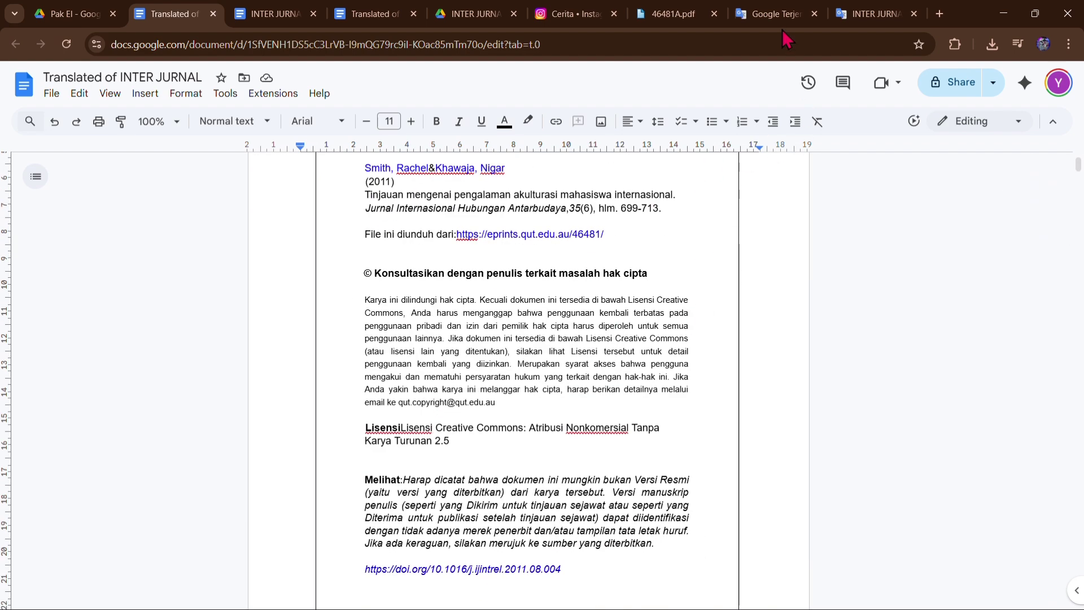
Step: Compare the first page of the PDF translated by Google Translate with the same page of the Google Docs translation, checking wording and layout
left_click(872, 13)
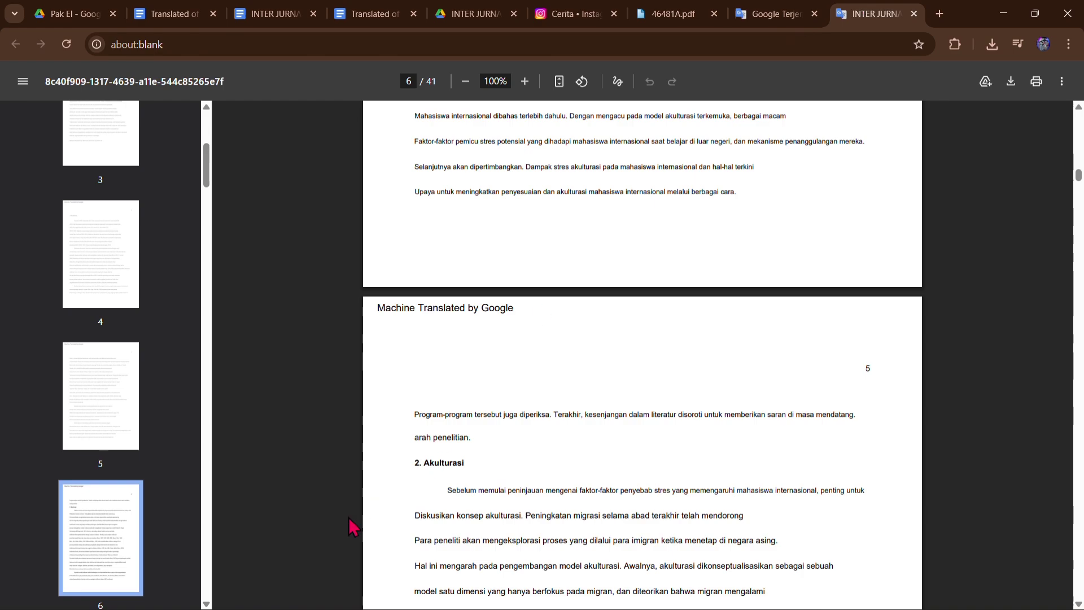
scroll(541, 403, "up", 20)
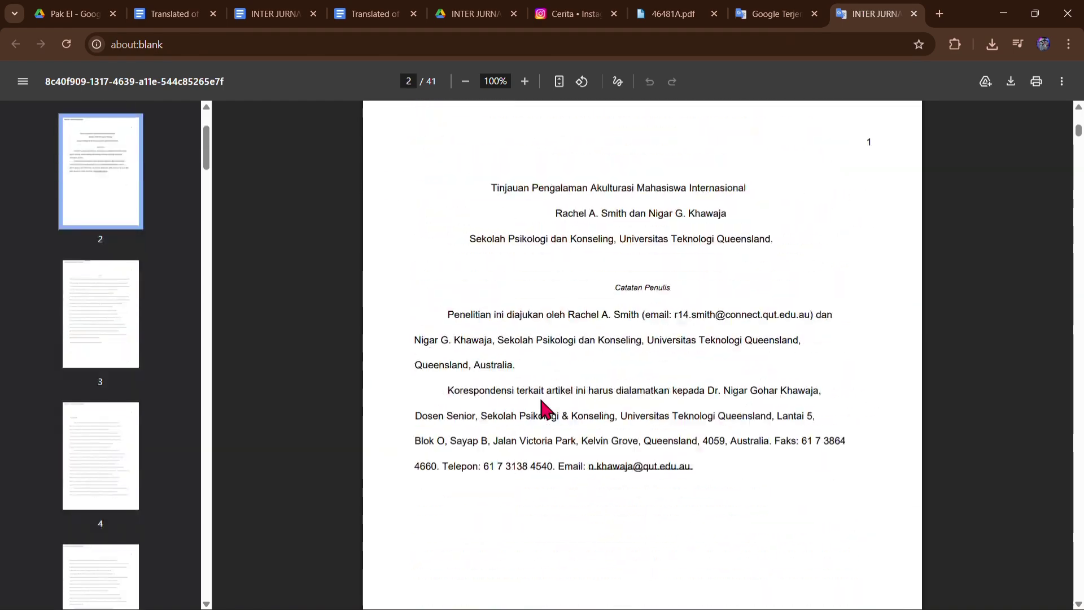
scroll(540, 402, "down", 3)
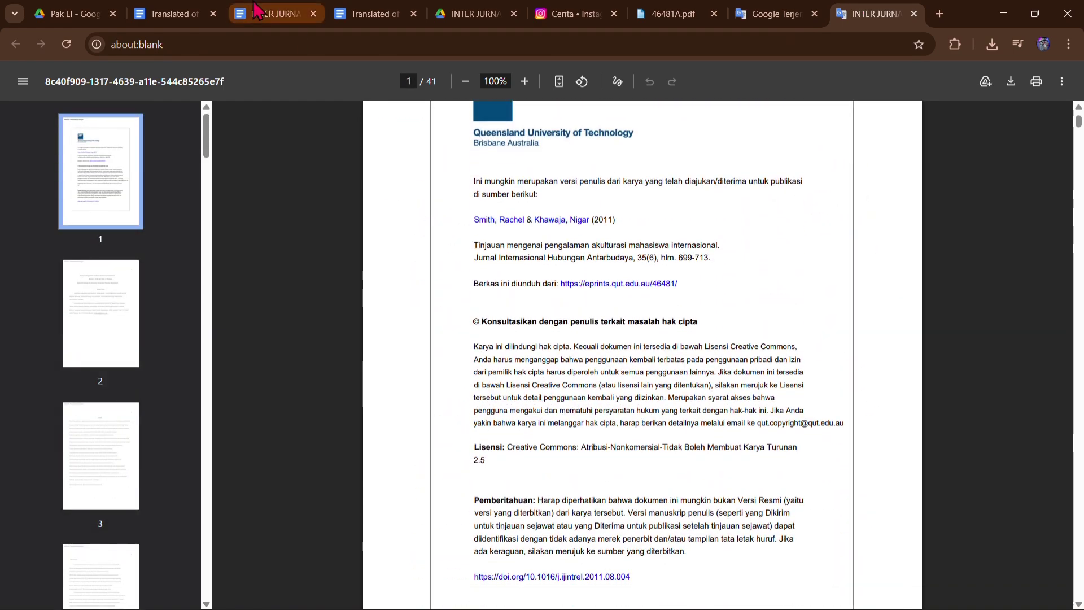
left_click(167, 10)
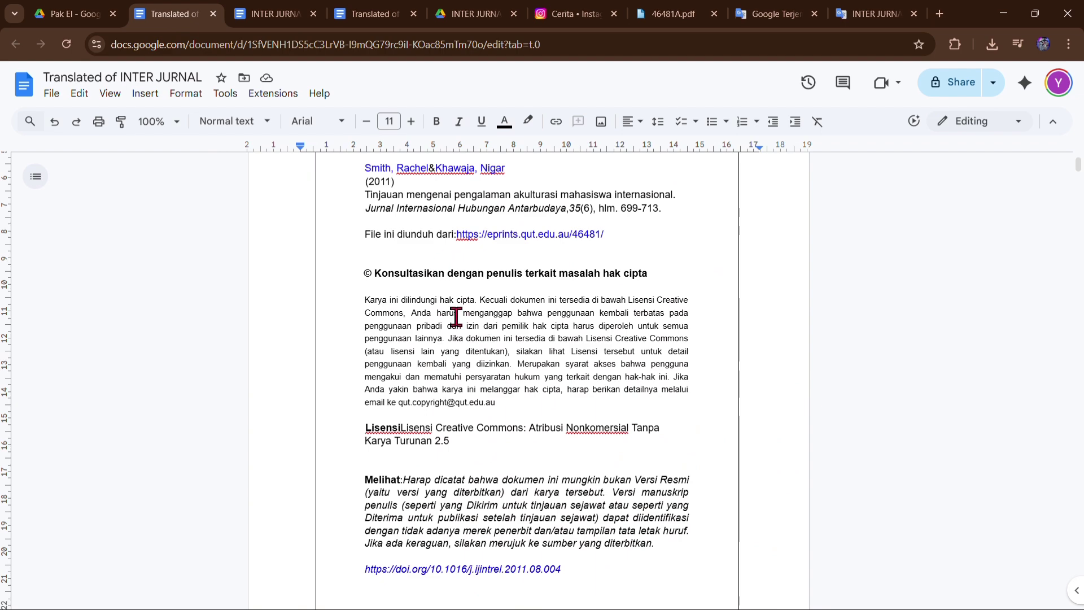
scroll(591, 179, "up", 4)
scroll(591, 179, "down", 4)
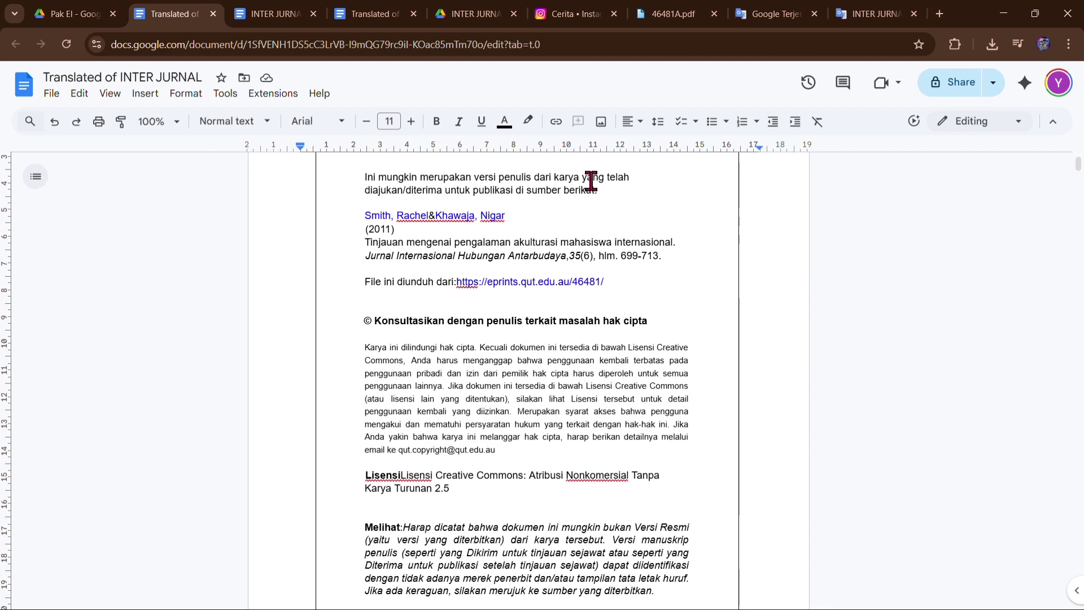
left_click(877, 13)
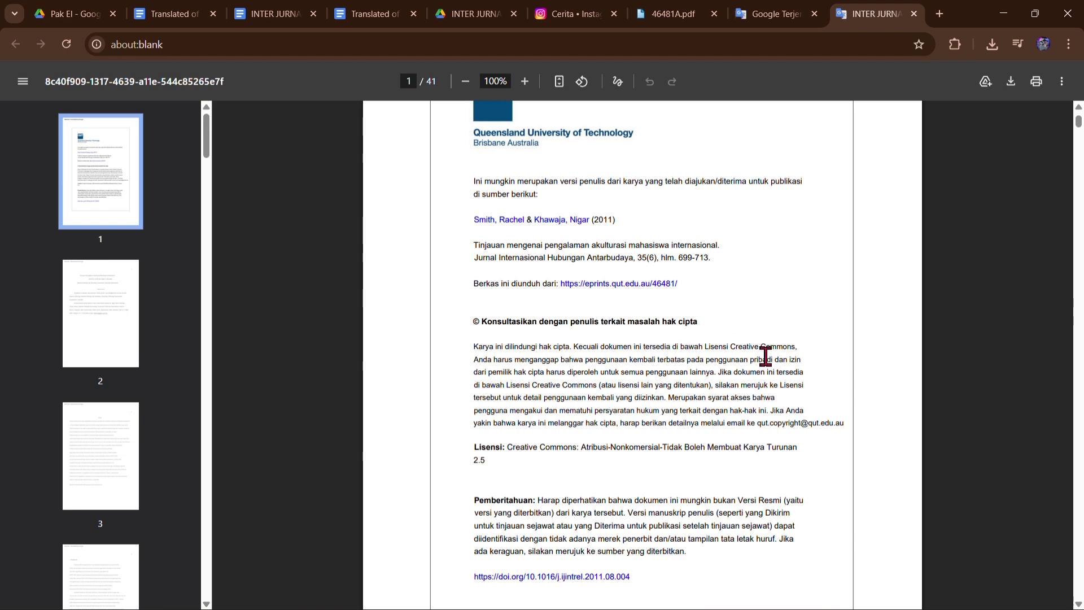
left_click(169, 14)
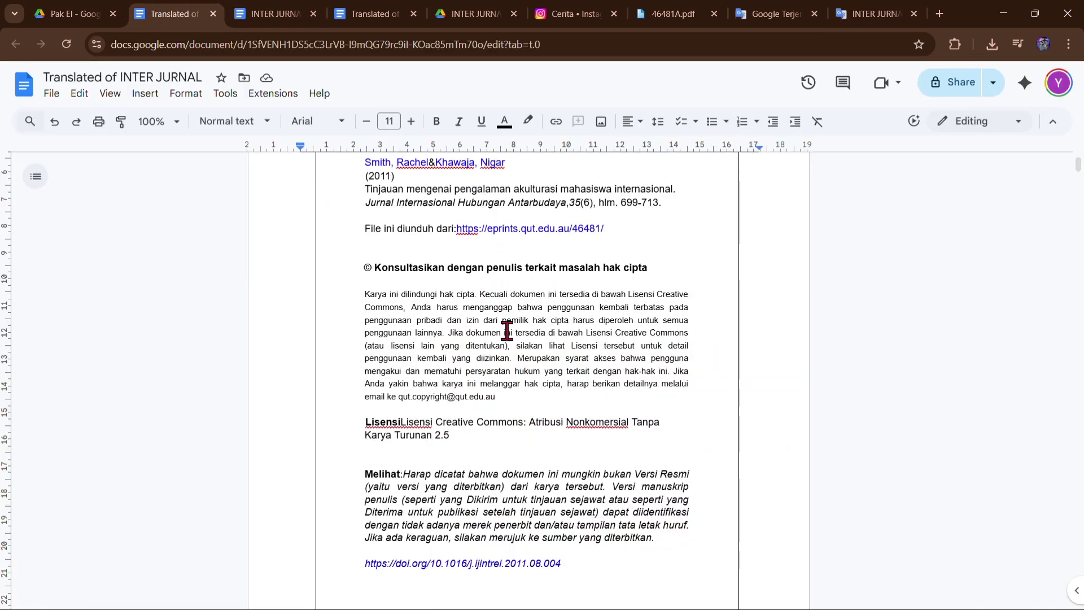
left_click(846, 10)
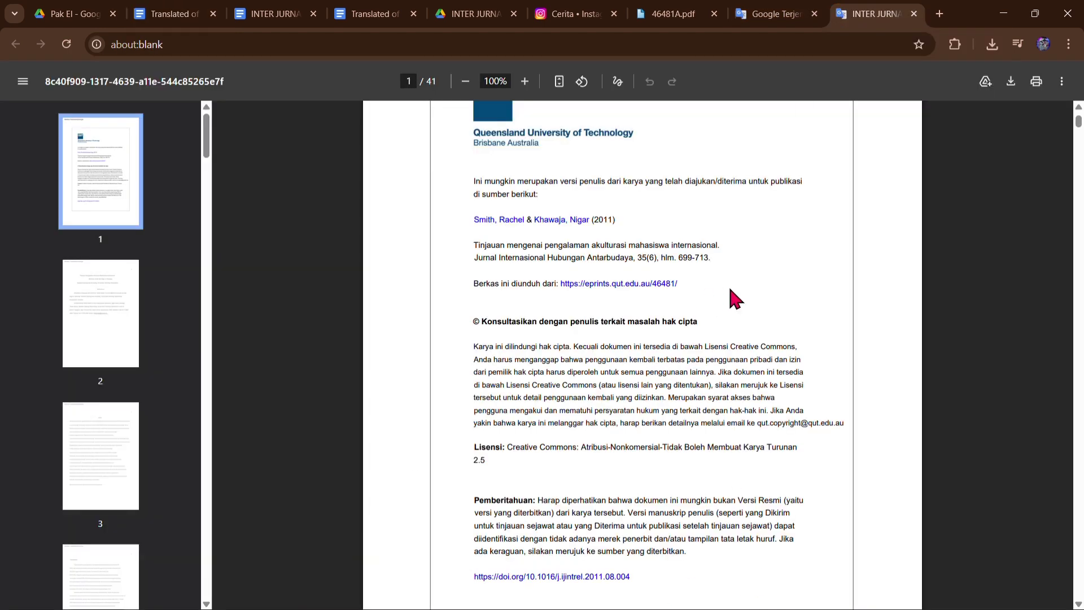
left_click(163, 8)
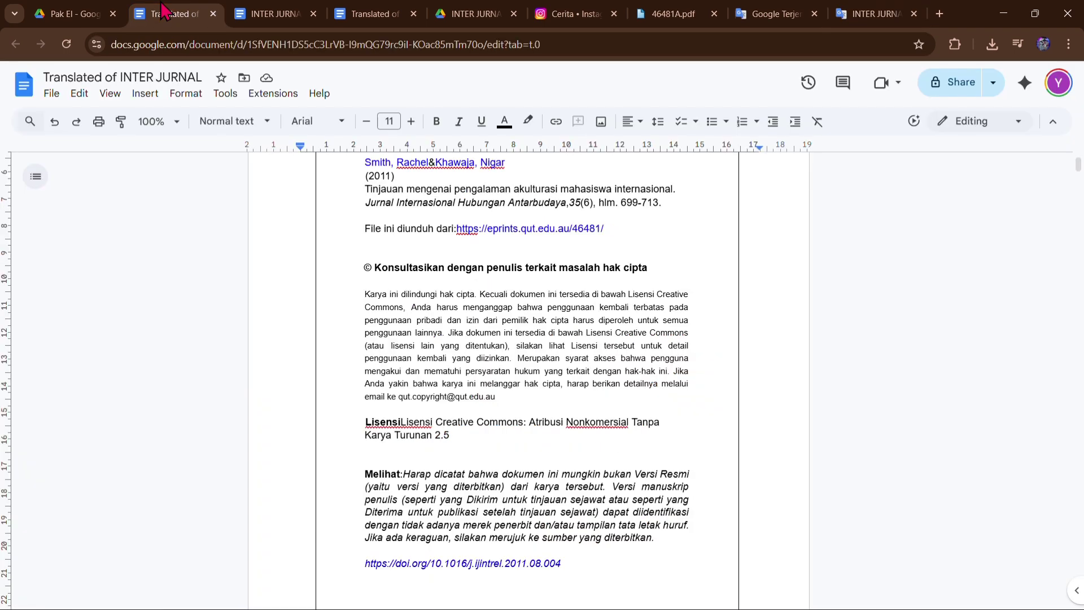